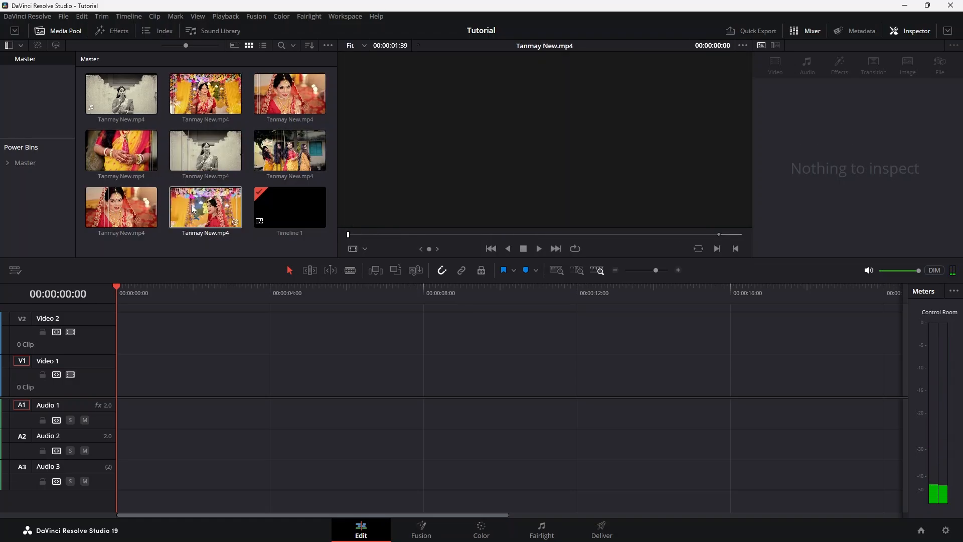
Open Timeline 1, then create a new bin under Master and open it
click(289, 207)
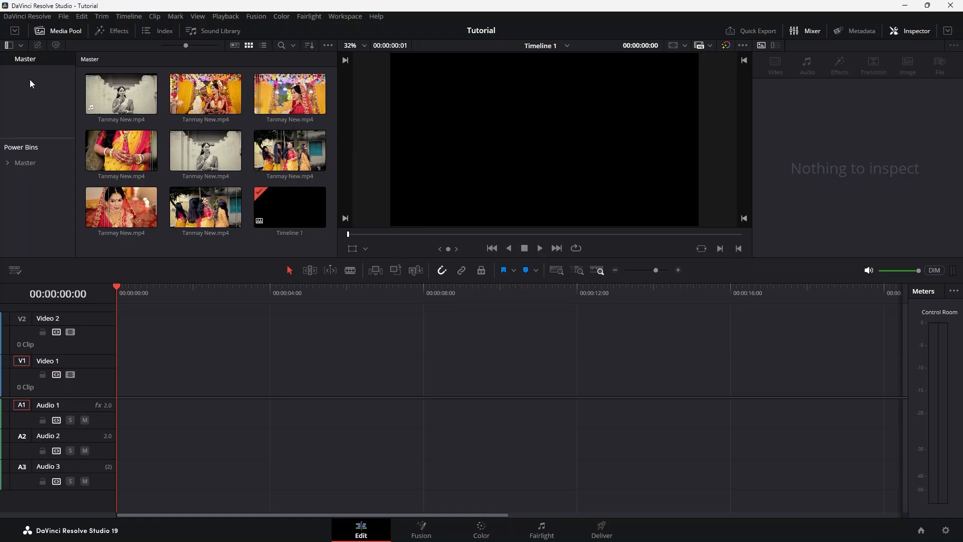
right_click(29, 80)
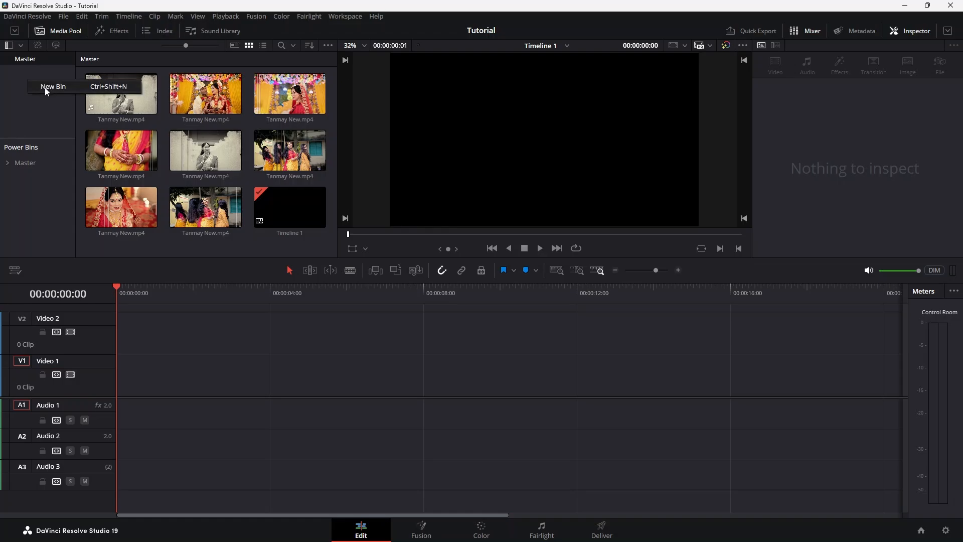
click(44, 89)
click(27, 73)
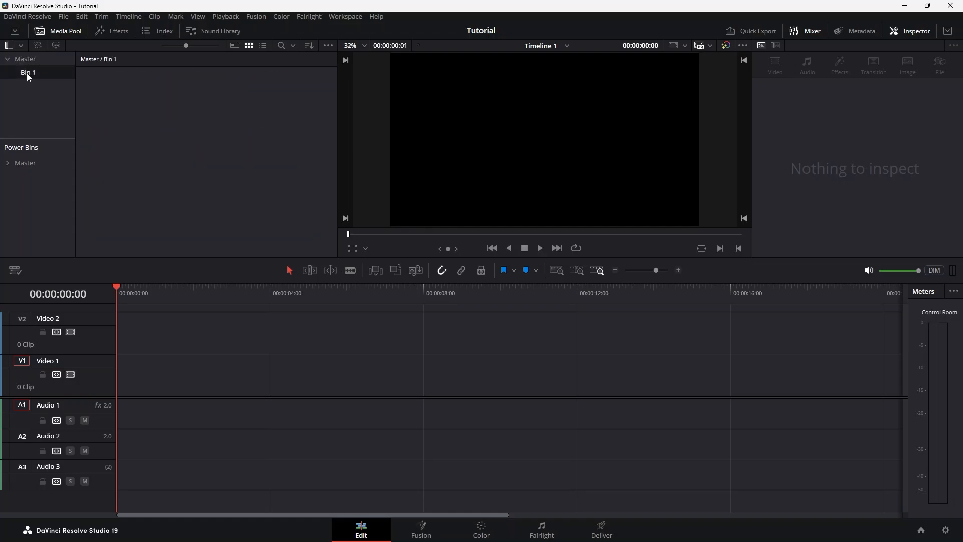
Import all ten LoveEdits clips from the paper transition folder into Bin 1
right_click(177, 125)
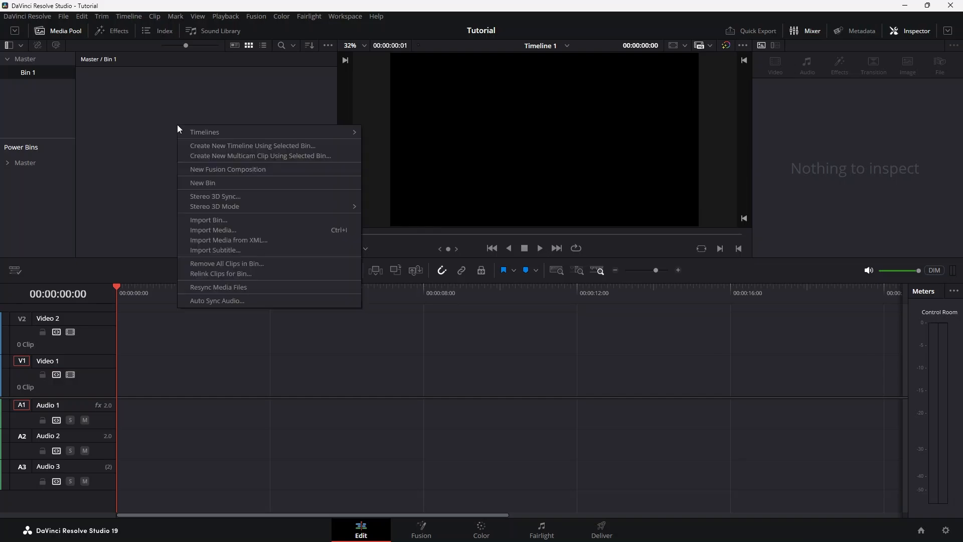
click(218, 233)
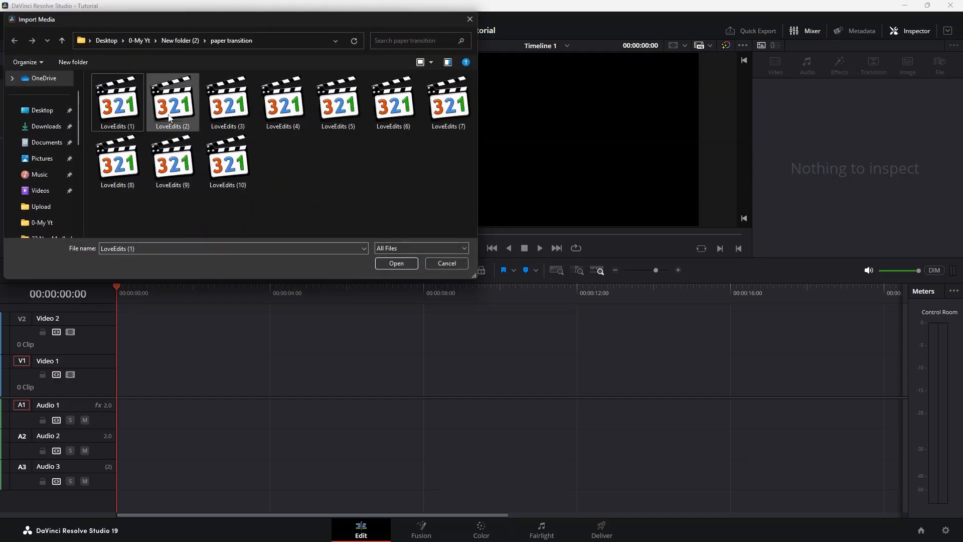
click(118, 103)
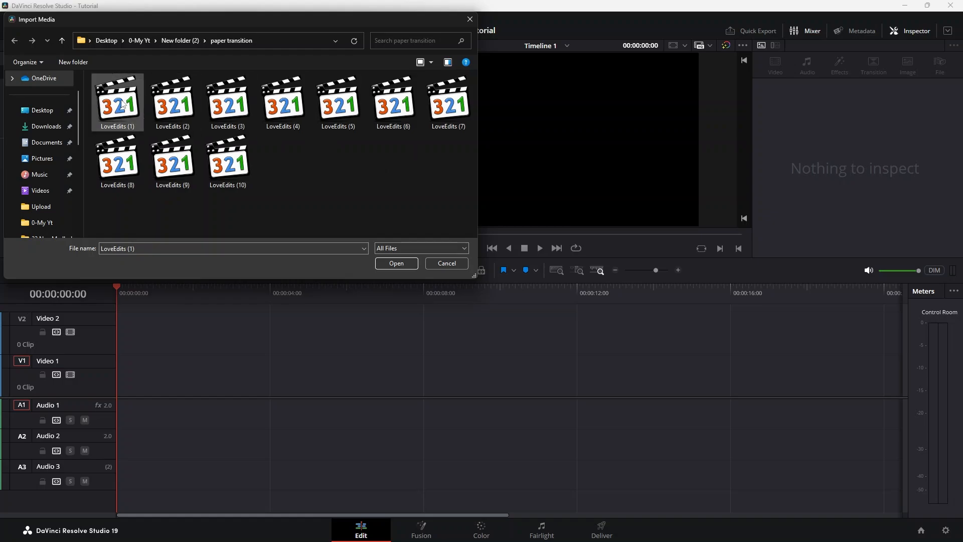
key(ctrl+a)
click(397, 264)
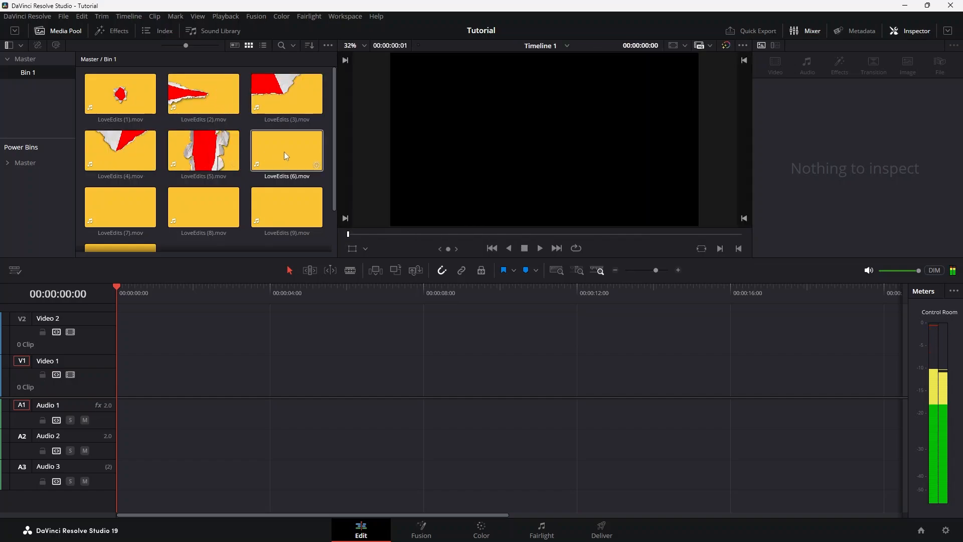
scroll(258, 224, down, 1)
scroll(258, 227, up, 1)
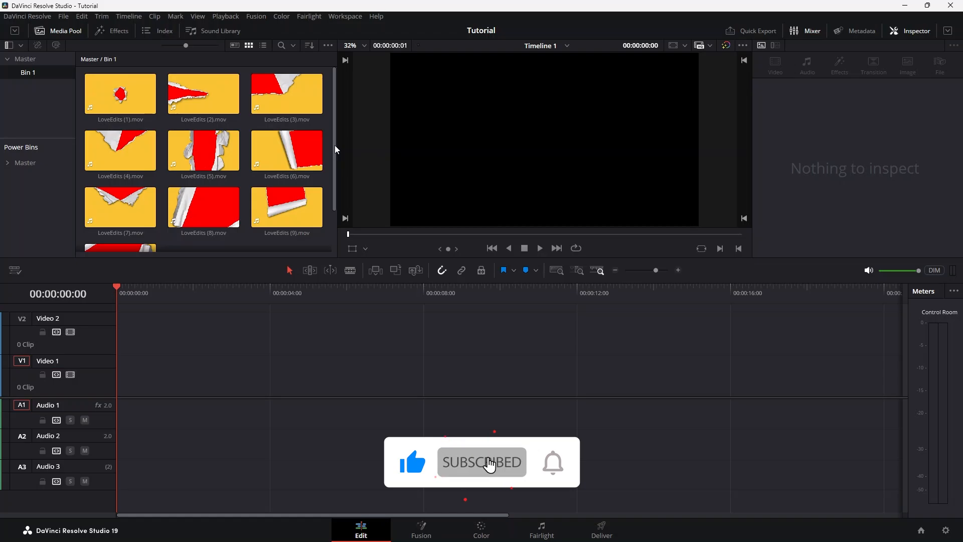
Place two bride clips from the Master bin back to back on Video 1 and park the playhead at their cut
drag(334, 146, 26, 59)
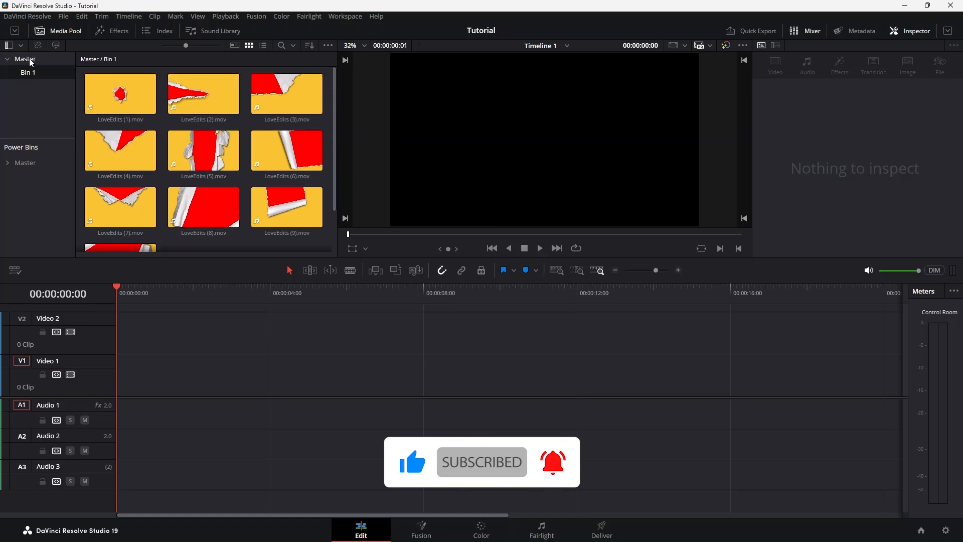
click(26, 59)
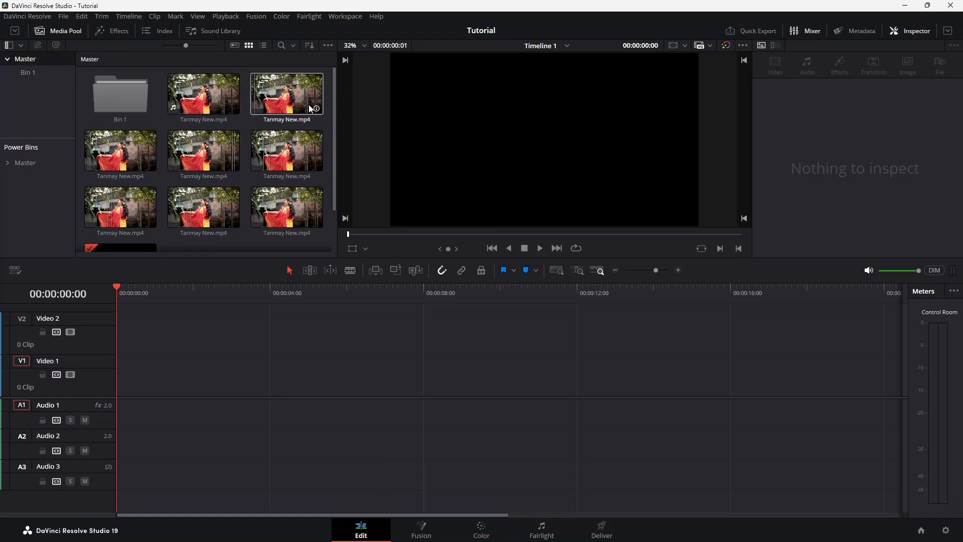
drag(287, 94, 128, 386)
drag(184, 173, 143, 382)
drag(212, 373, 171, 373)
drag(123, 294, 162, 301)
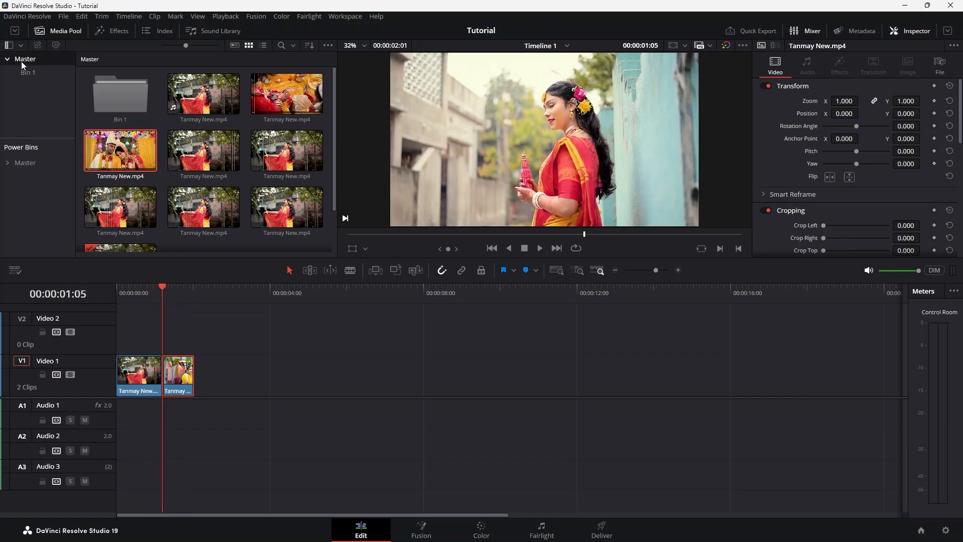
Place LoveEdits (1).mov from Bin 1 on Video 2, ending at the cut, and select it with the playhead at 00:00:00:22
click(27, 73)
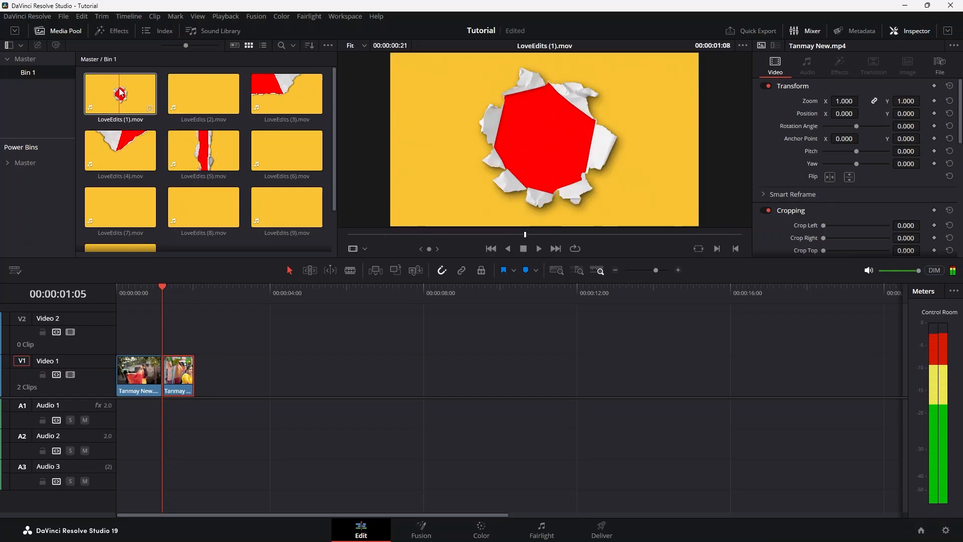
drag(118, 98, 152, 351)
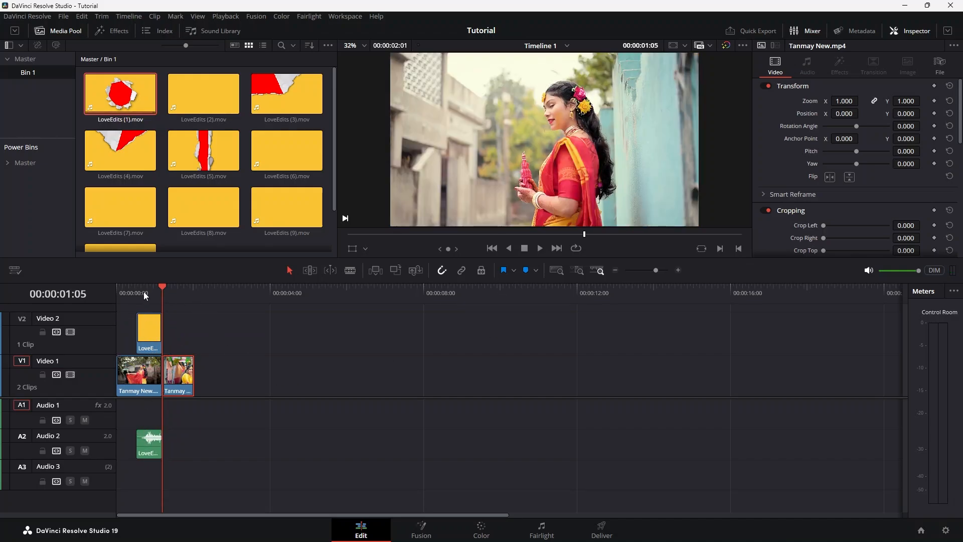
mouse_move(144, 295)
mouse_down()
mouse_move(132, 300)
mouse_move(143, 305)
mouse_move(149, 288)
mouse_move(137, 291)
mouse_move(151, 291)
mouse_up()
click(147, 336)
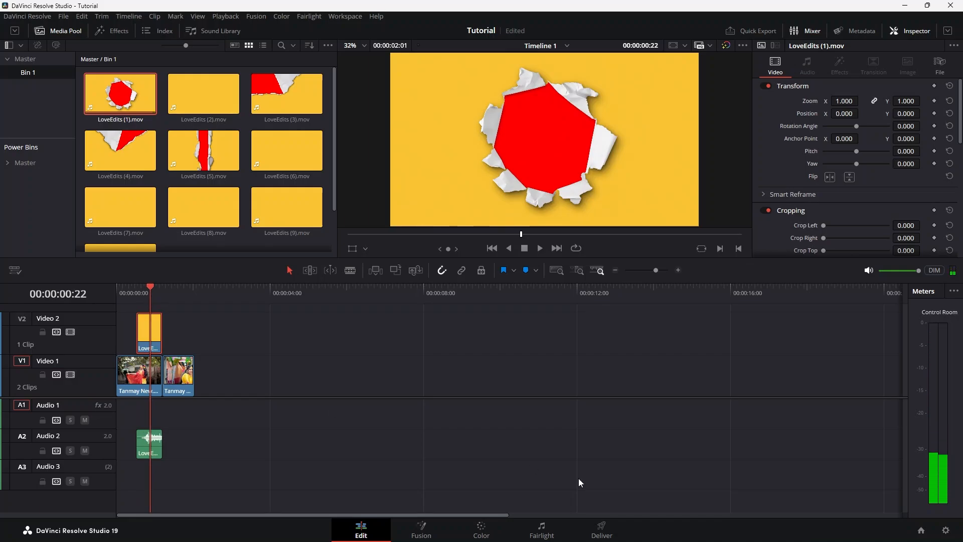
On the Color page, add an alpha output to the transition clip's node graph and connect node 01's alpha to it
click(481, 528)
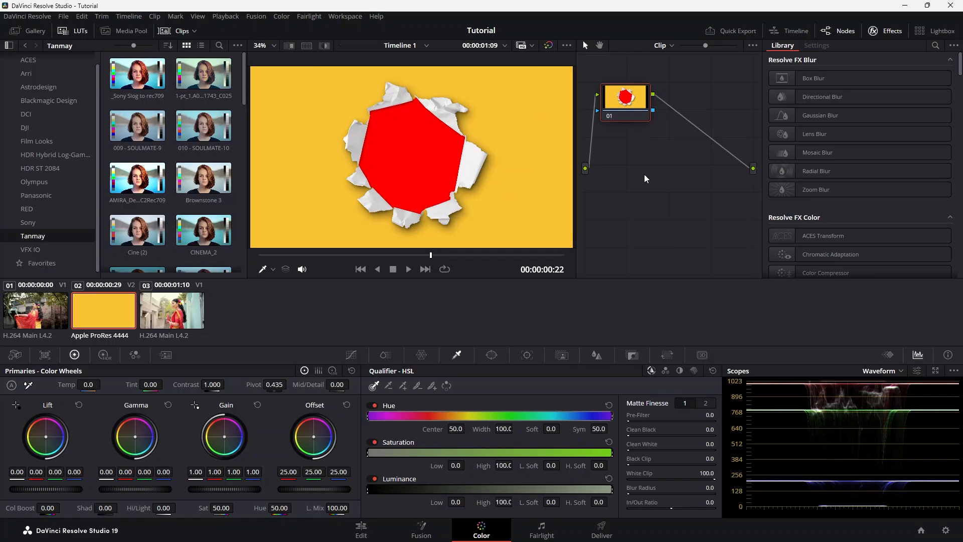
right_click(644, 159)
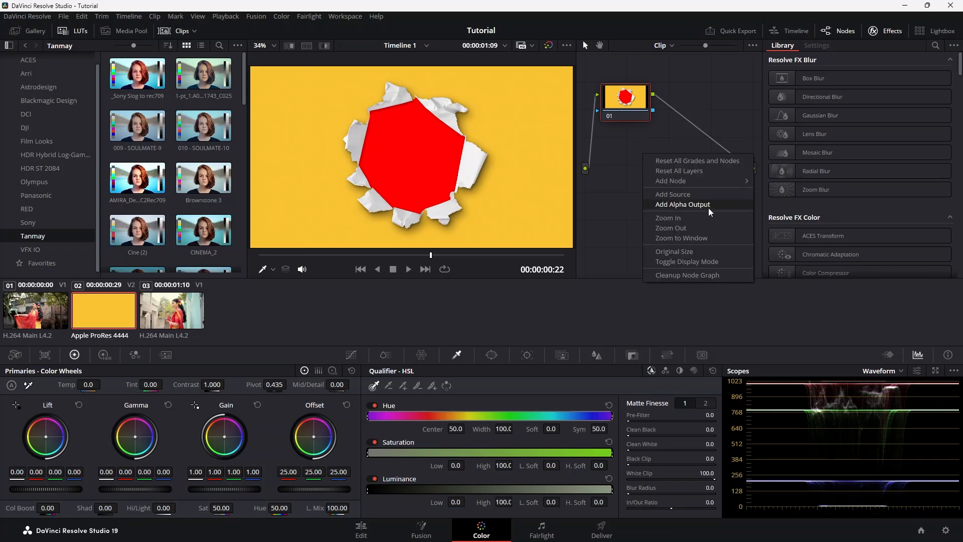
click(683, 204)
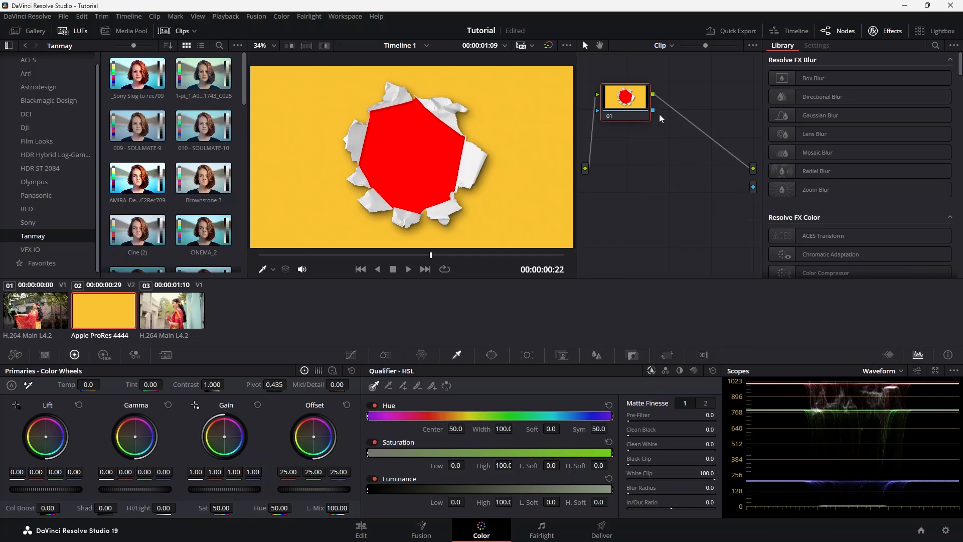
drag(653, 111, 753, 188)
Sample the yellow background with the HSL Qualifier and invert the selection to key it out
click(352, 356)
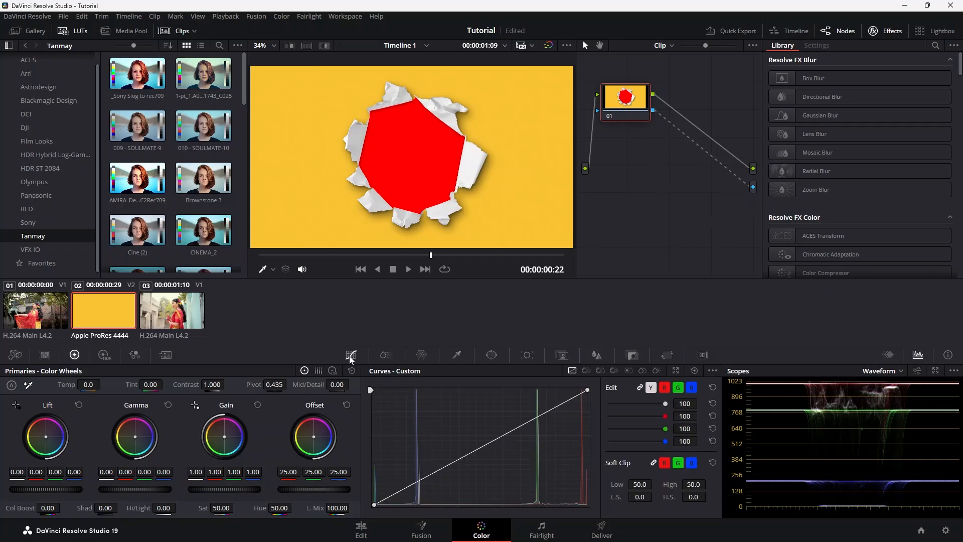
click(390, 357)
click(424, 357)
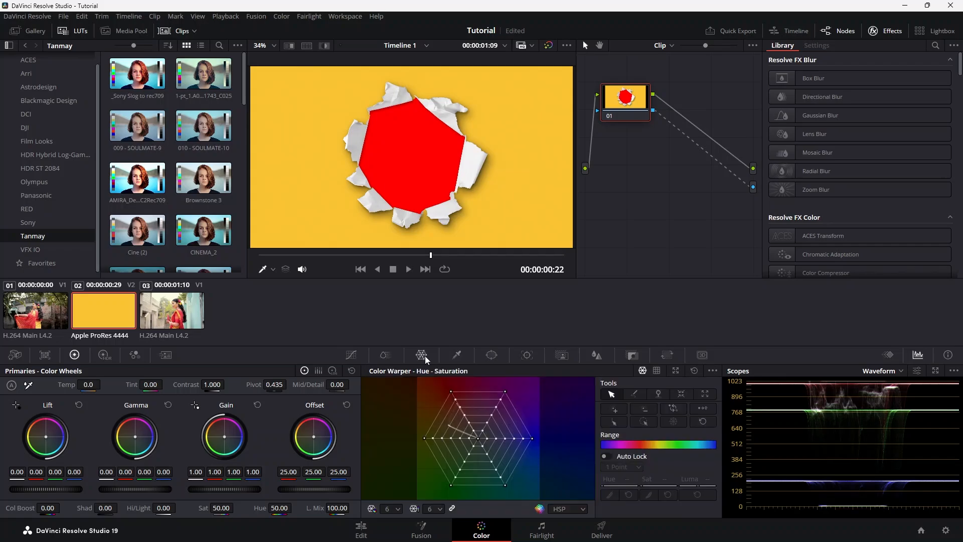
click(457, 356)
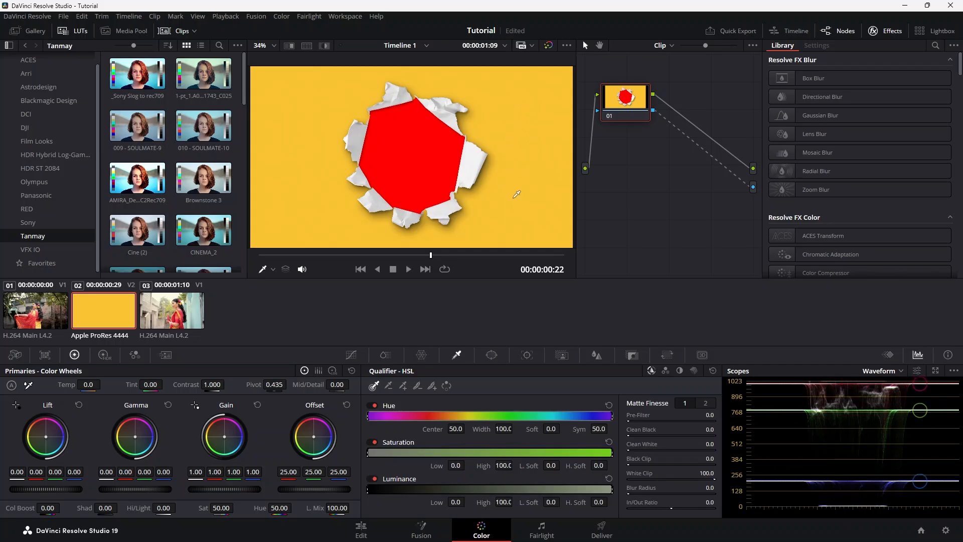
click(530, 163)
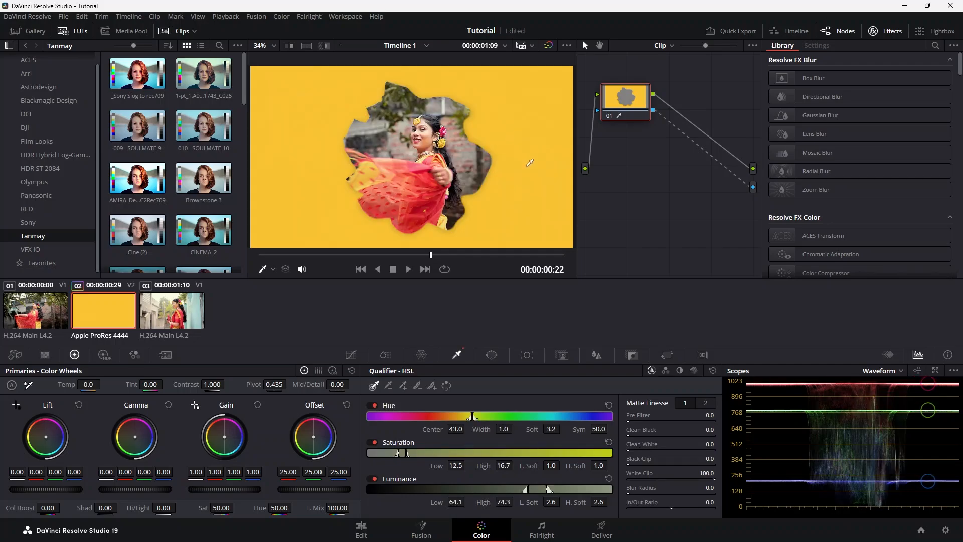
click(447, 386)
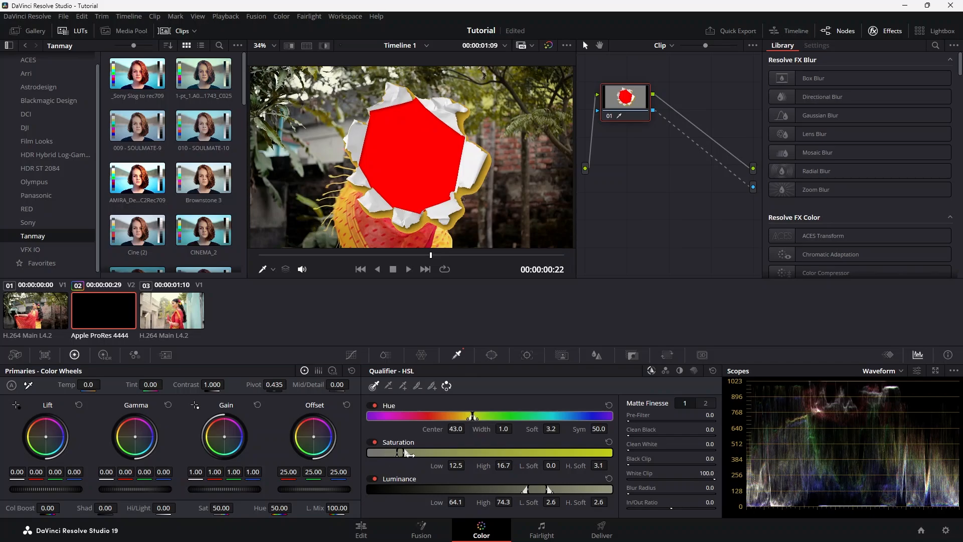
Refine the yellow key with saturation high softness 41.6, saturation low 5.0 and luminance low 36.3
drag(408, 454, 457, 452)
drag(515, 491, 466, 490)
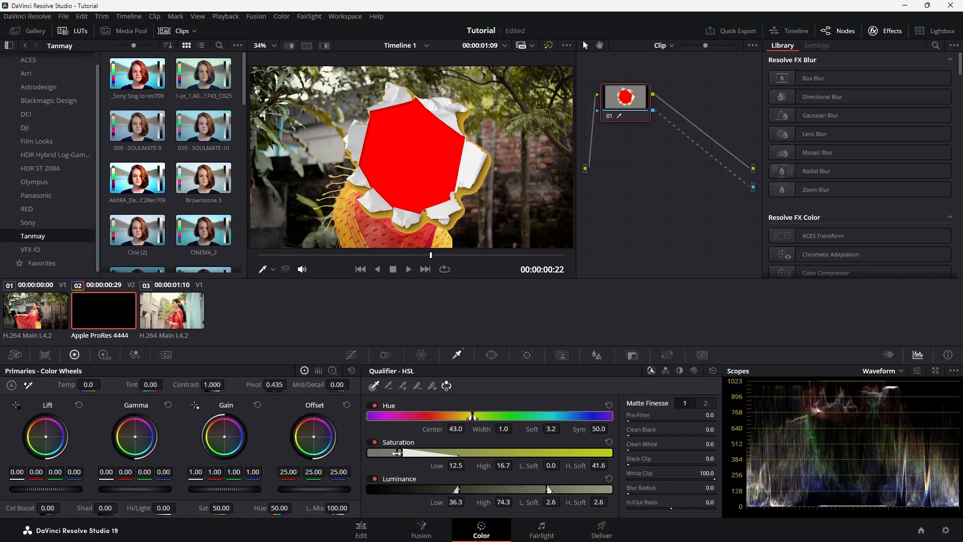
drag(397, 453, 377, 453)
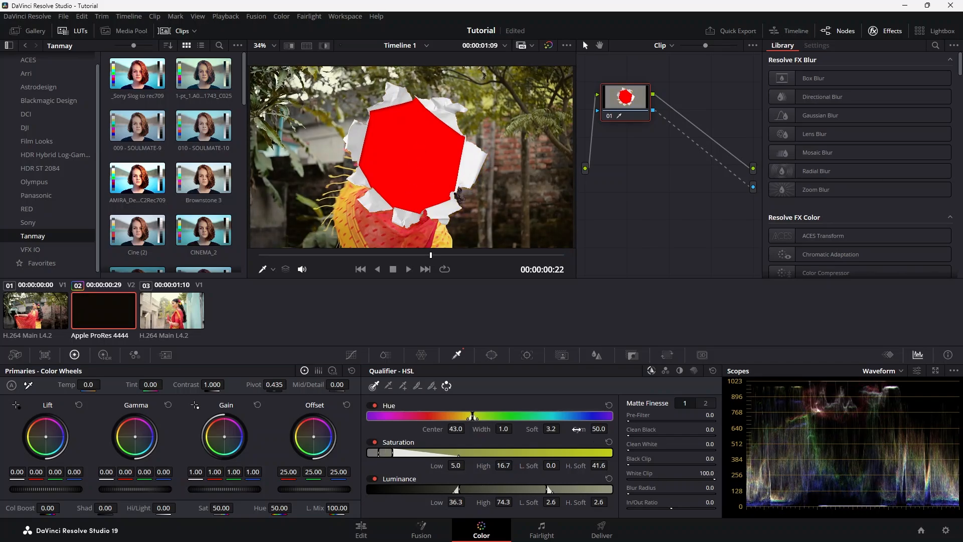
On the Edit page, combine the transition clip on Video 2 and the first Video 1 clip into a compound clip
click(361, 530)
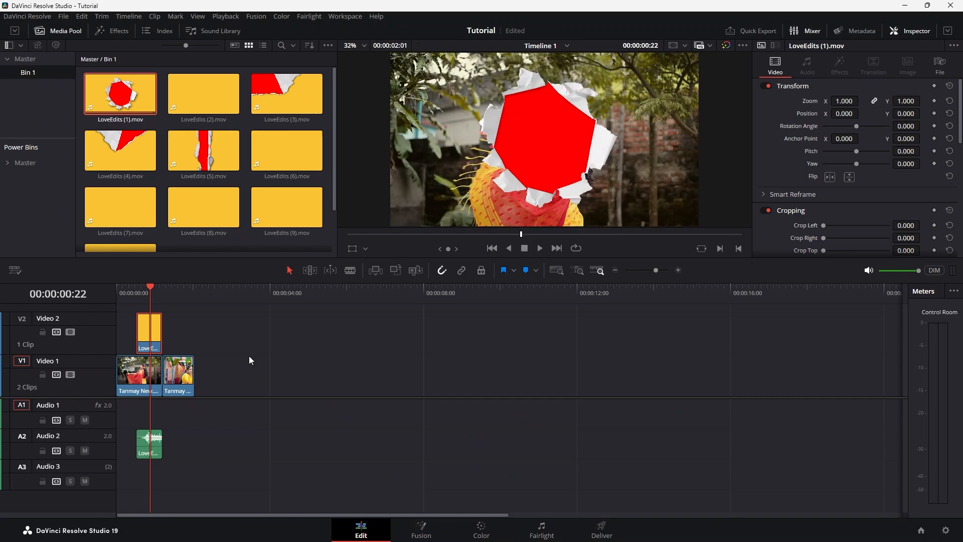
mouse_move(149, 290)
mouse_down()
mouse_move(137, 289)
mouse_move(150, 291)
mouse_up()
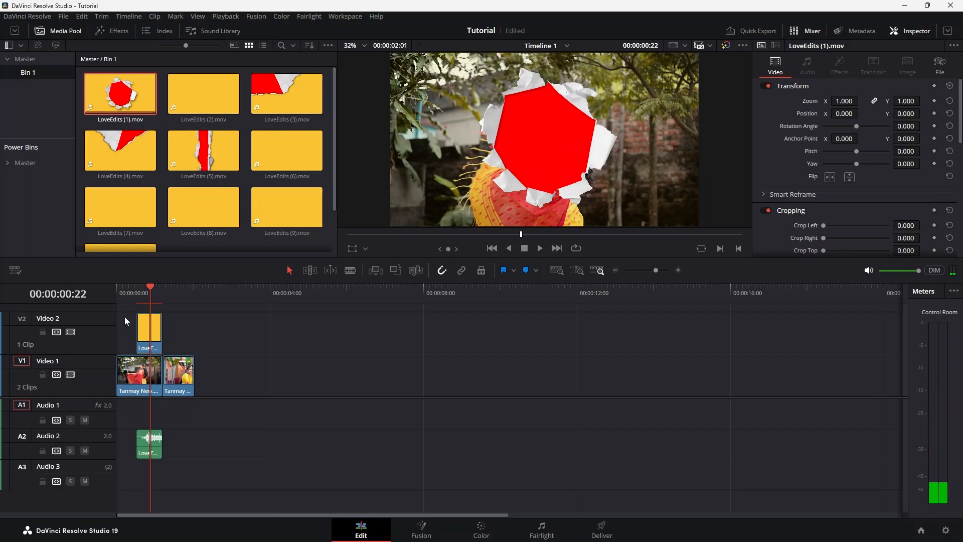
click(144, 378)
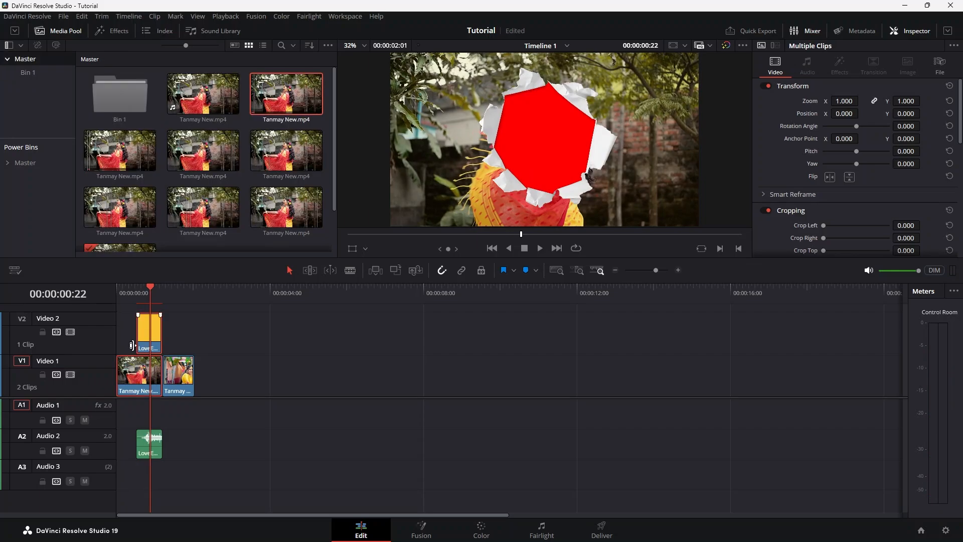
click(128, 323)
click(31, 72)
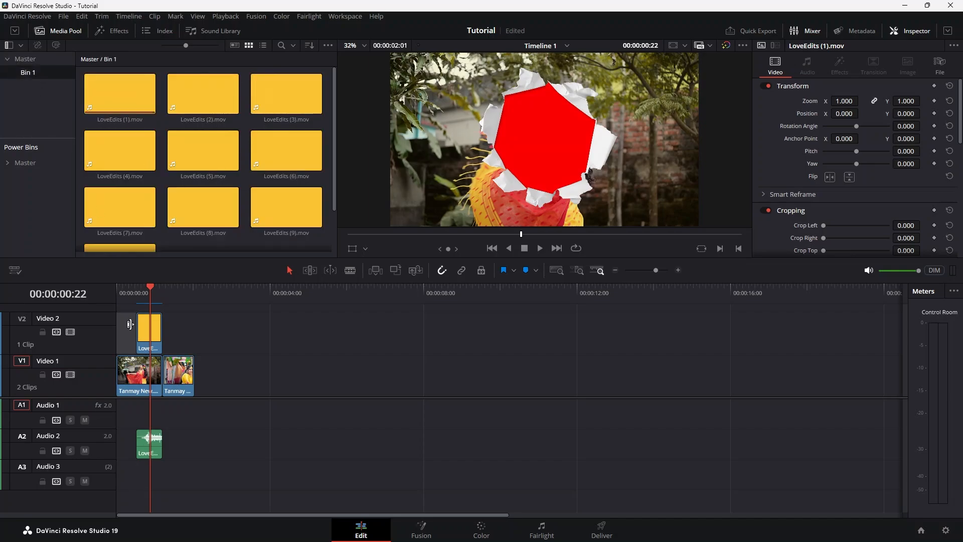
click(150, 377)
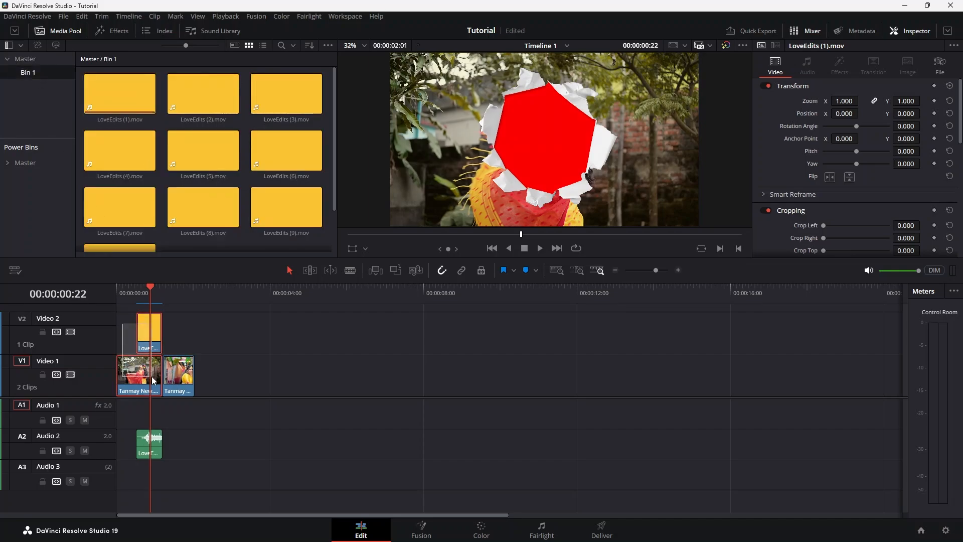
right_click(153, 327)
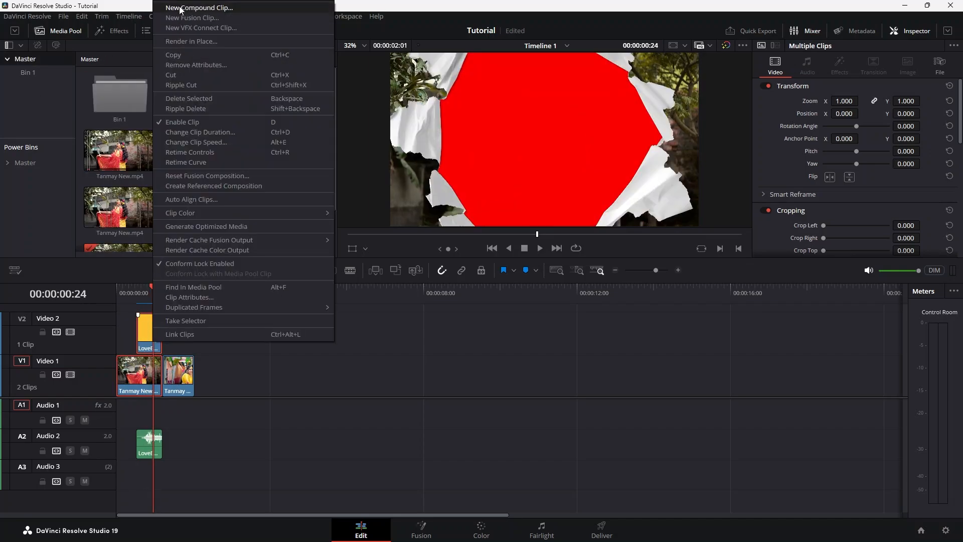
click(243, 9)
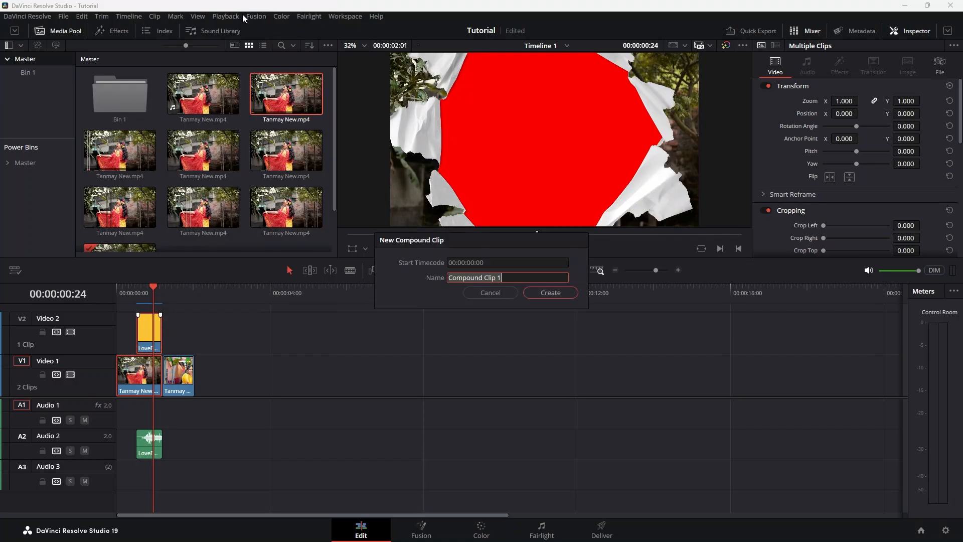
click(544, 294)
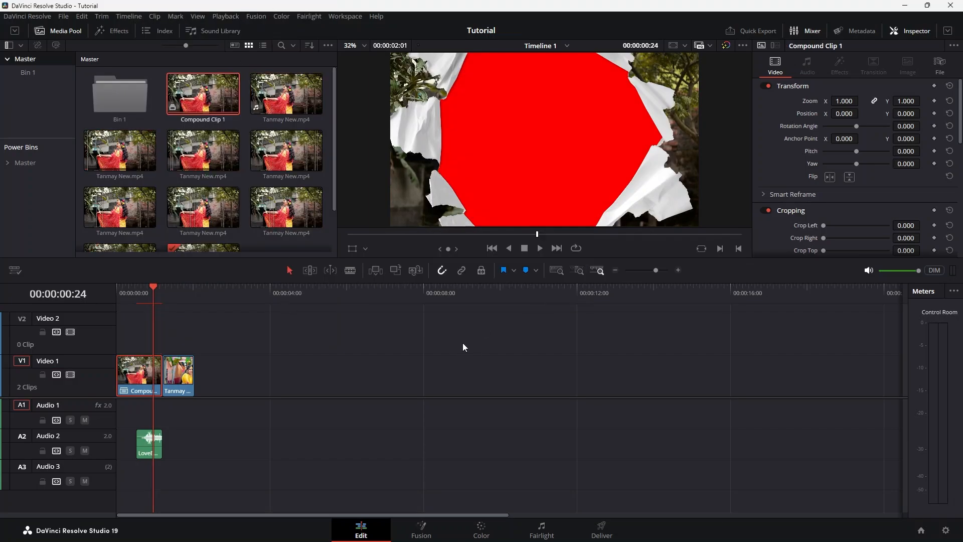
Move the compound clip up to Video 2 and slide the second clip beneath it to start at 00:00:00:13 on Video 1
click(149, 287)
drag(149, 287, 138, 288)
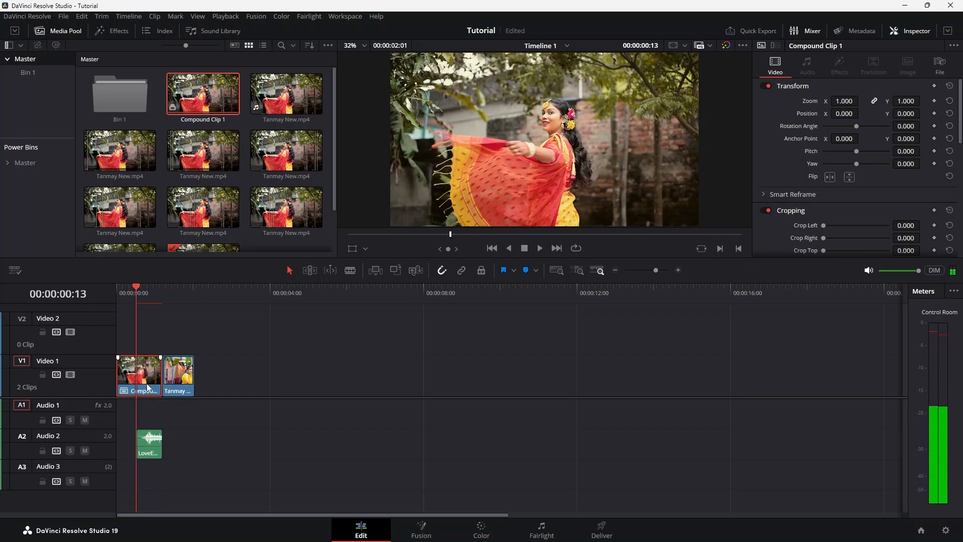
drag(146, 383, 146, 342)
drag(180, 379, 153, 378)
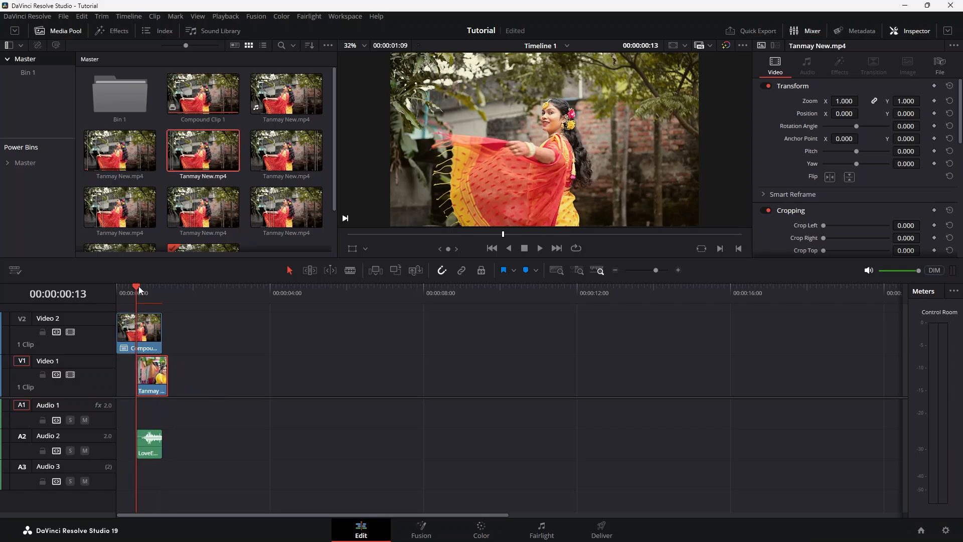
click(143, 284)
drag(143, 284, 148, 283)
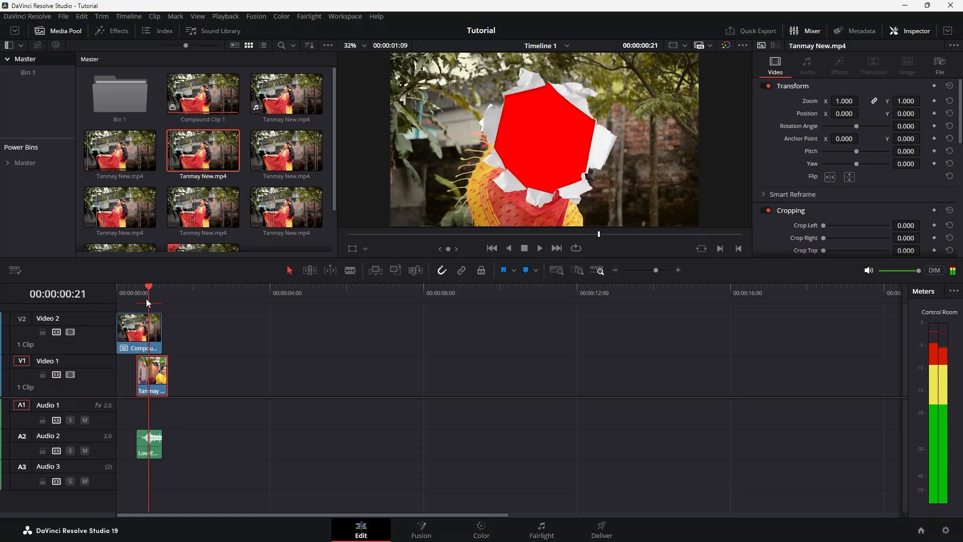
On the Color page, add an alpha output for the compound clip on Video 2 and connect node 01's key output to it
click(145, 333)
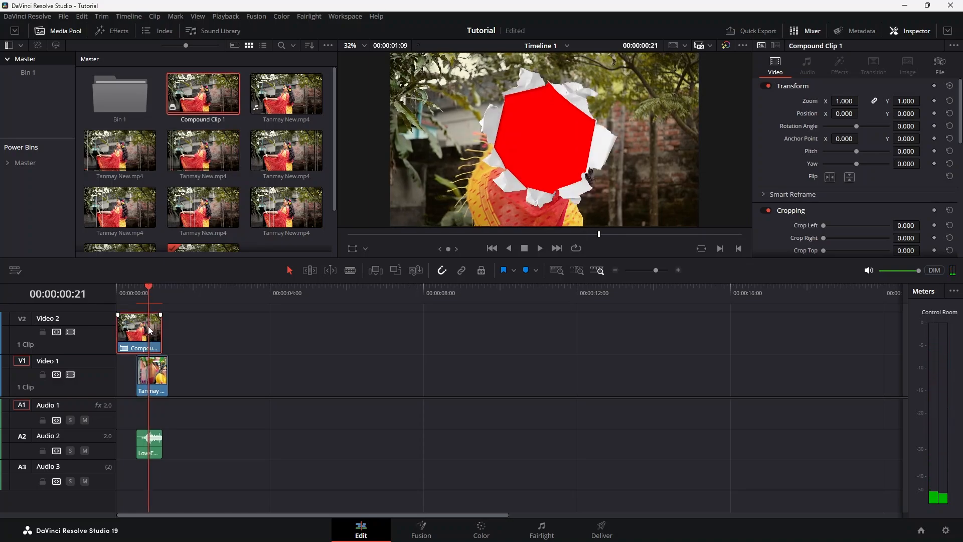
click(482, 532)
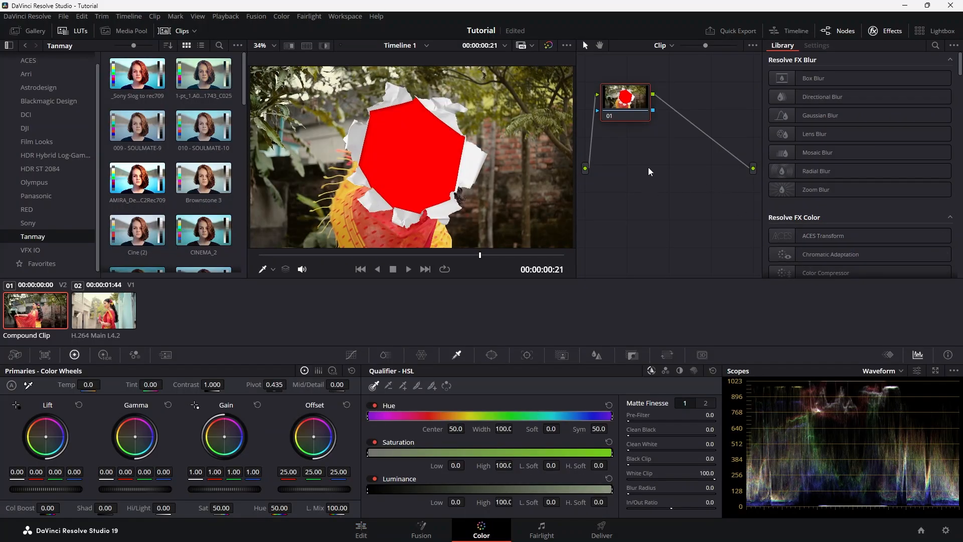
right_click(661, 159)
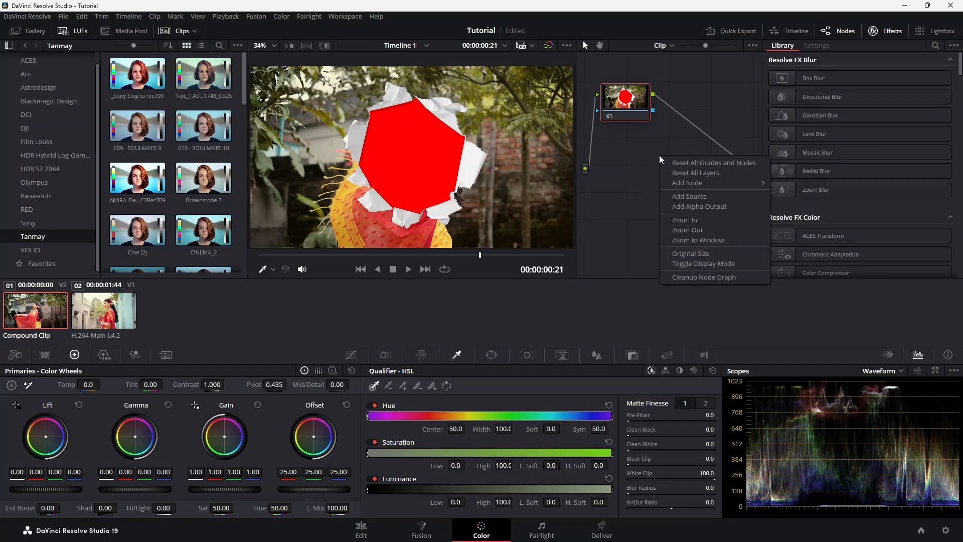
click(704, 208)
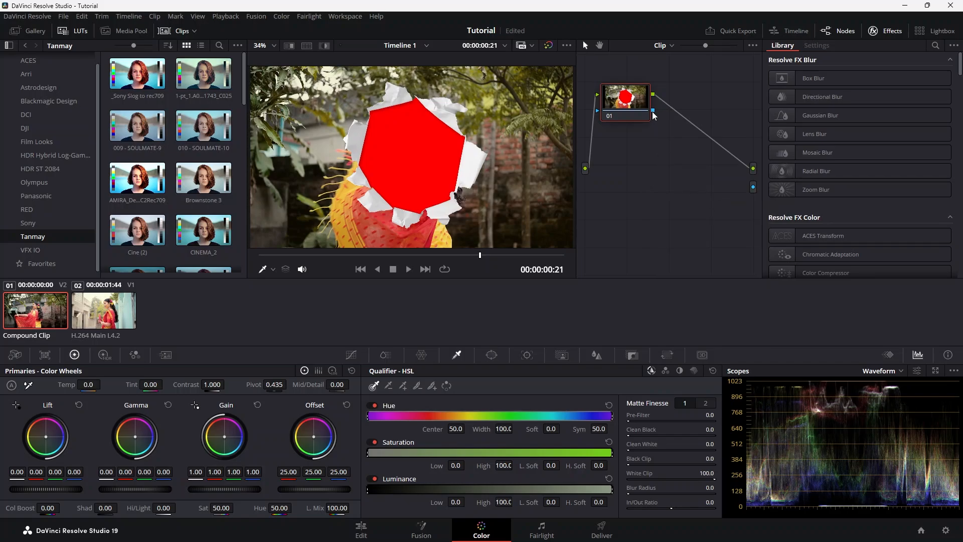
drag(653, 111, 754, 193)
Key out the red hole with an inverted HSL Qualifier selection, setting saturation low 14.4, saturation high 39.3 and luminance low 37.0
click(403, 148)
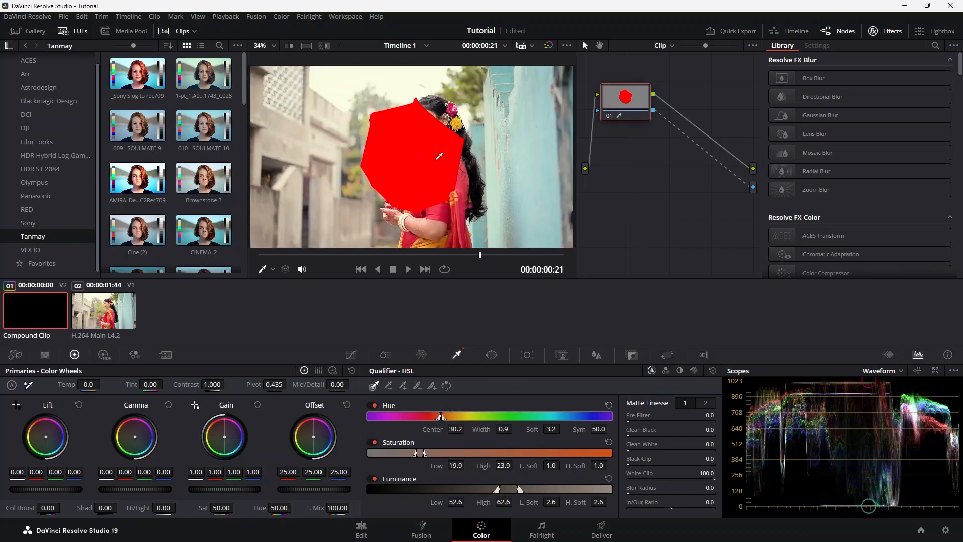
click(447, 386)
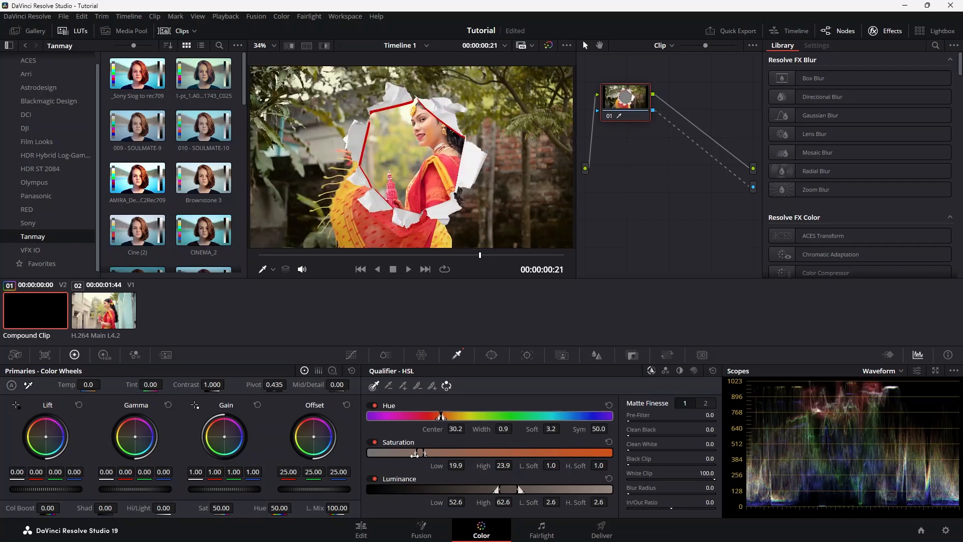
drag(415, 453, 402, 453)
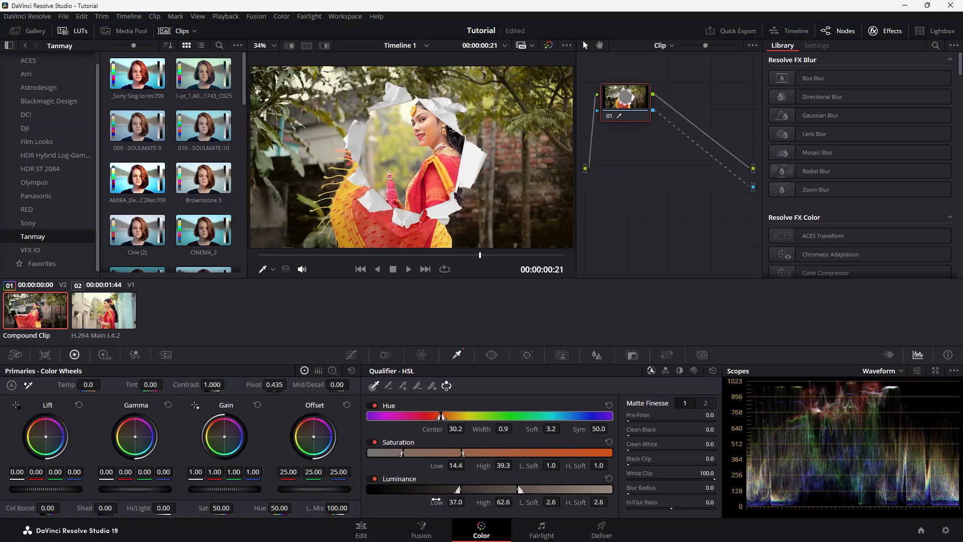
Play back the finished torn-paper transition on the Edit page from near the start of the timeline
click(368, 535)
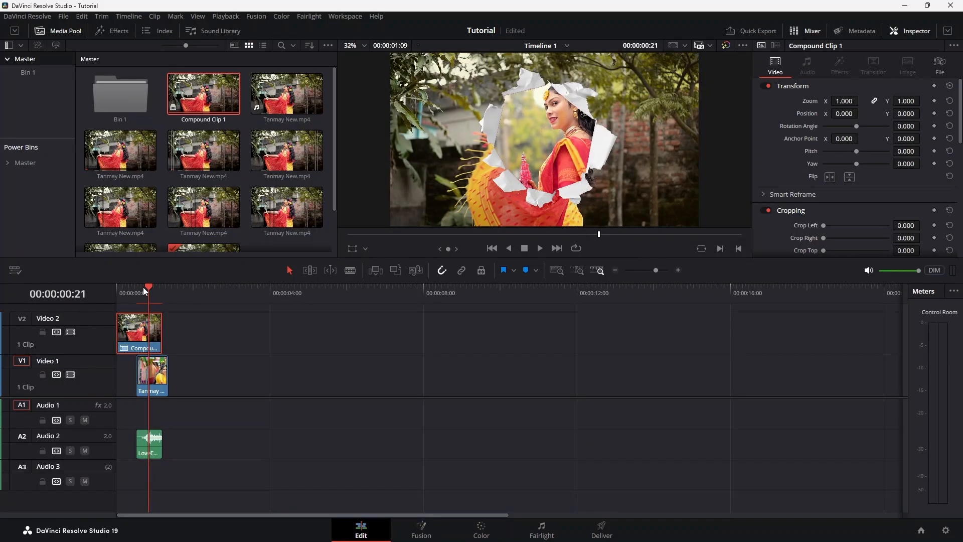
click(123, 287)
key(space)
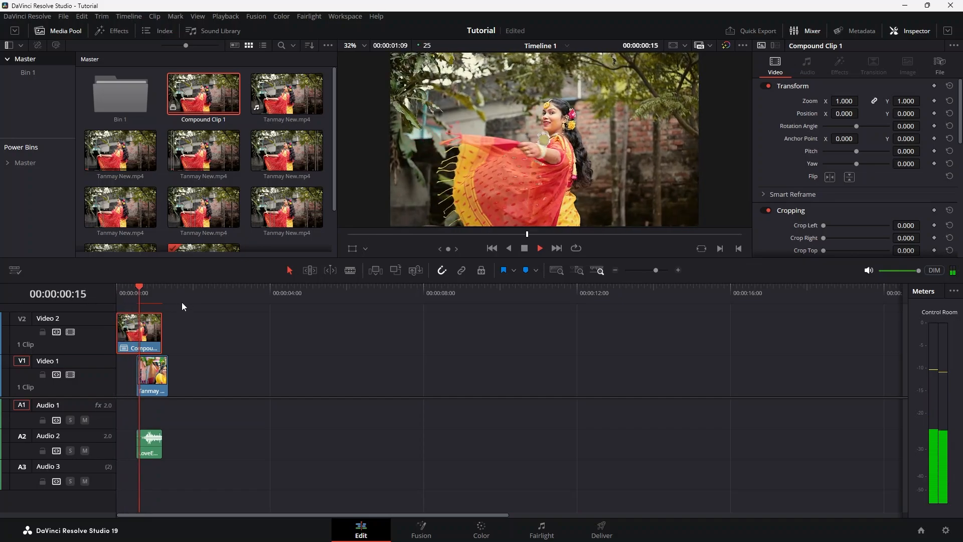
Place two more clips from the Master bin back to back on Video 1, starting at 00:00:02:23
drag(138, 291, 229, 291)
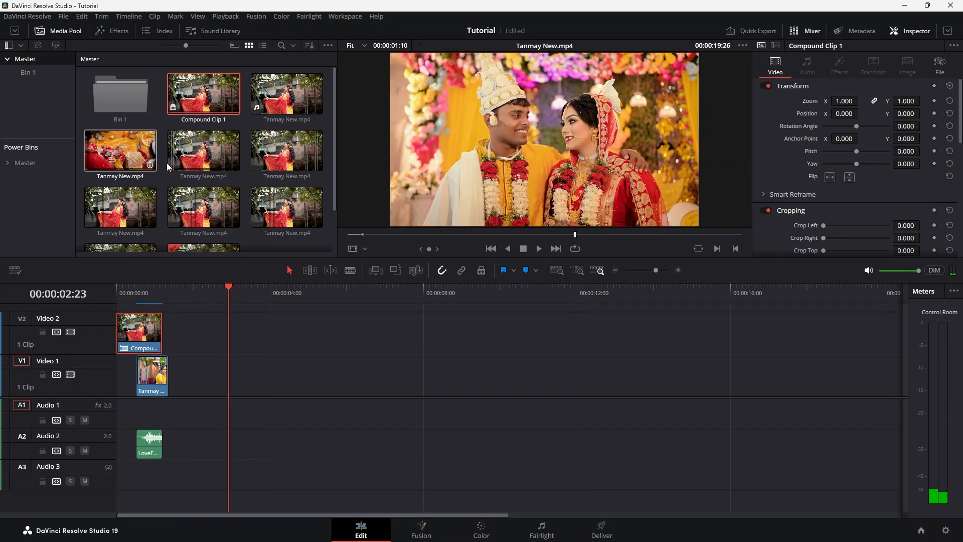
drag(201, 155, 233, 377)
drag(265, 159, 278, 378)
Place LoveEdits (2).mov from Bin 1 on Video 2 so it ends at the cut between the two new clips
click(271, 290)
mouse_move(272, 290)
mouse_down()
mouse_move(243, 298)
mouse_move(269, 298)
mouse_move(260, 298)
mouse_up()
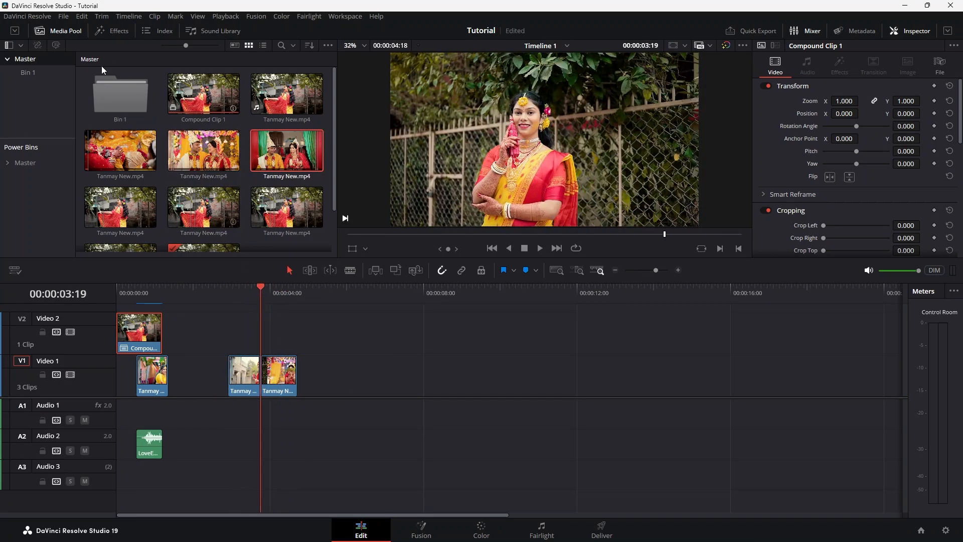
click(45, 72)
click(200, 92)
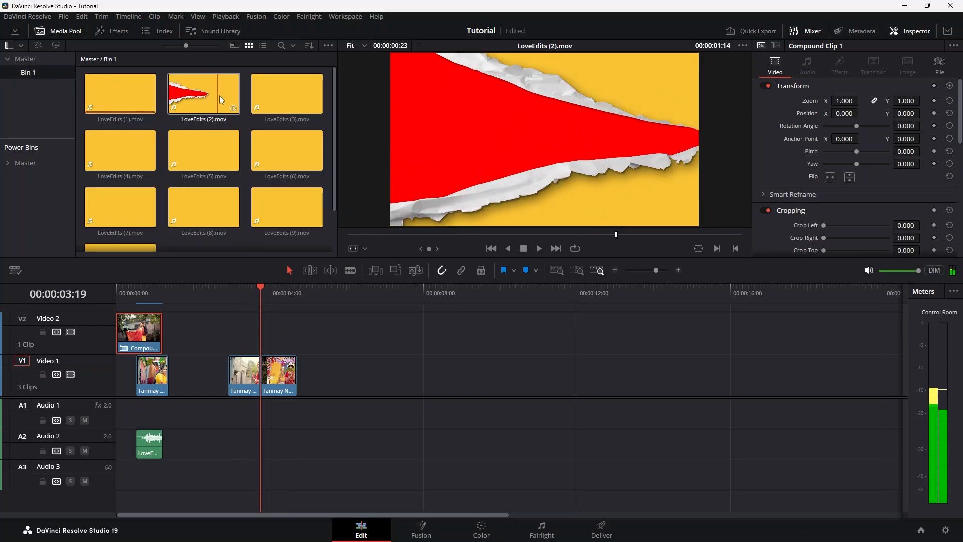
drag(218, 95, 234, 338)
At 00:00:03:10, add an alpha output for the LoveEdits (2).mov overlay on the Color page and connect node 01's key output
mouse_move(245, 290)
mouse_down()
mouse_move(263, 292)
mouse_move(248, 295)
mouse_up()
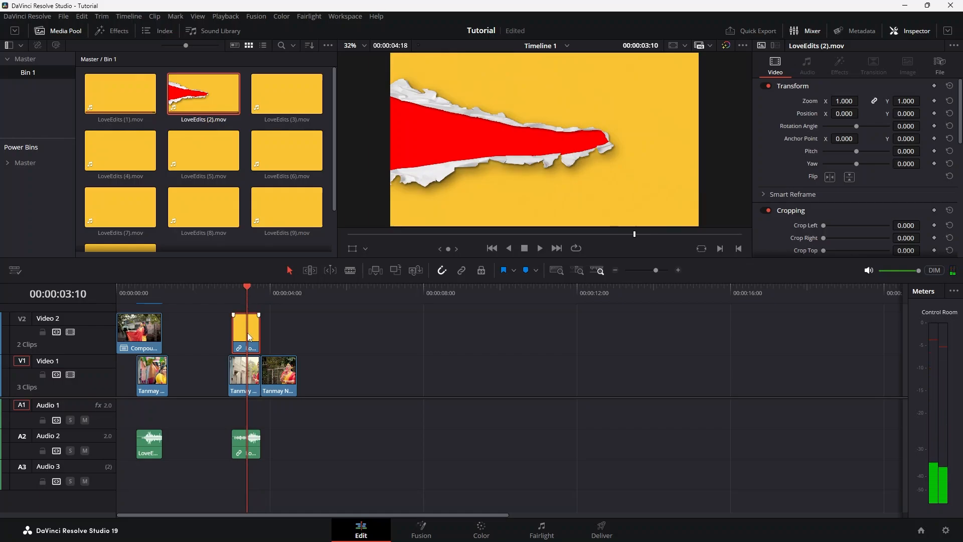
click(487, 533)
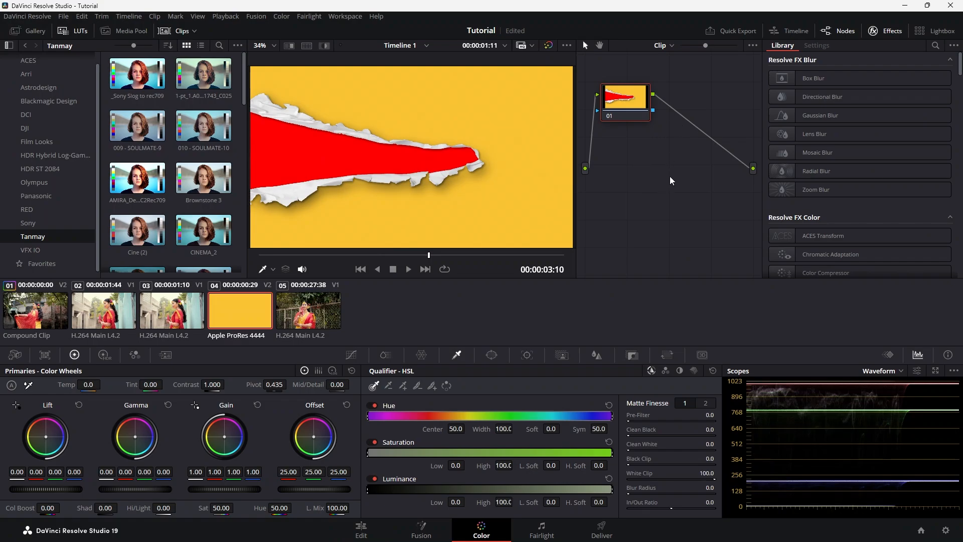
right_click(667, 164)
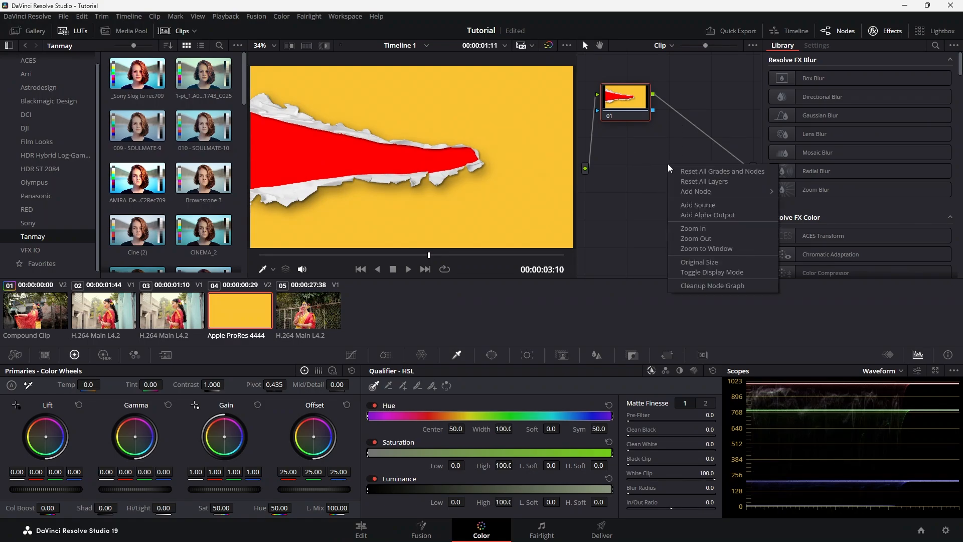
click(694, 216)
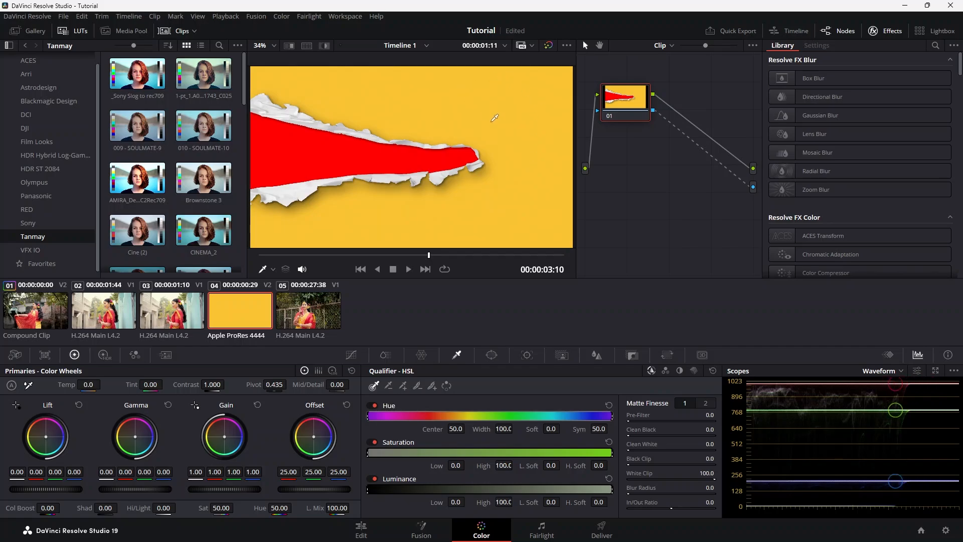
Key out the overlay's yellow background with an inverted HSL Qualifier selection, using saturation low 0.0, saturation high 47.6 and luminance low 54.6
click(520, 188)
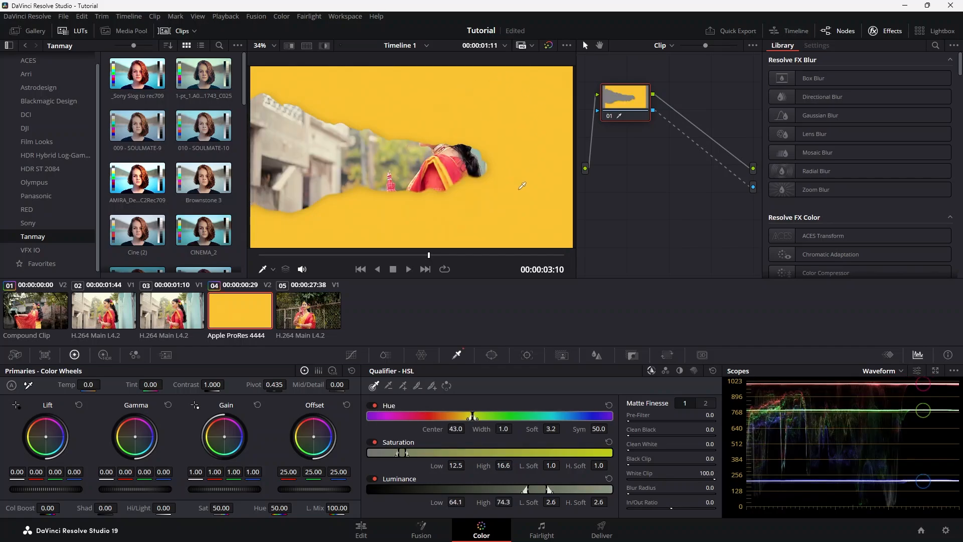
click(447, 386)
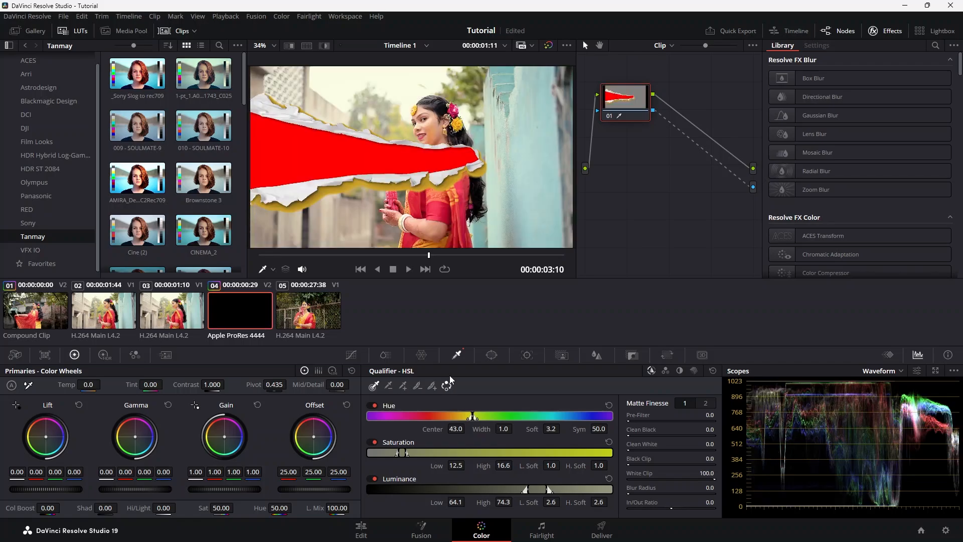
drag(406, 452, 379, 453)
drag(450, 453, 483, 453)
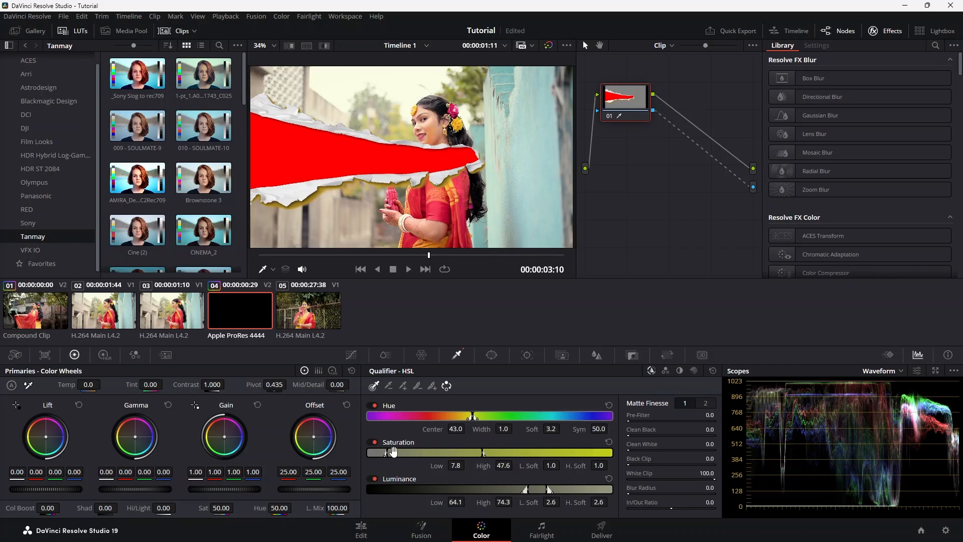
drag(386, 453, 356, 458)
drag(526, 489, 504, 489)
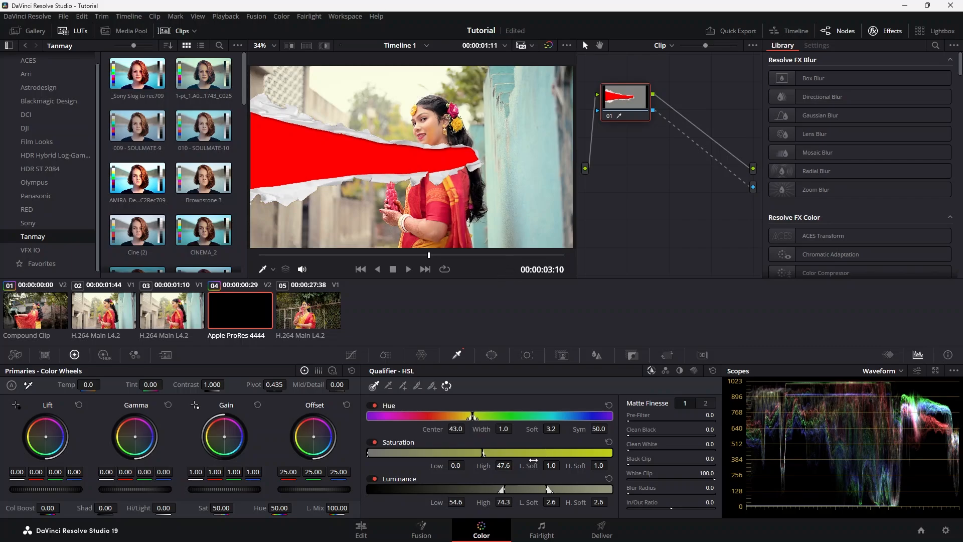
On the Edit page, combine the LoveEdits (2).mov overlay and the Video 1 clip beneath it into a compound clip
click(362, 531)
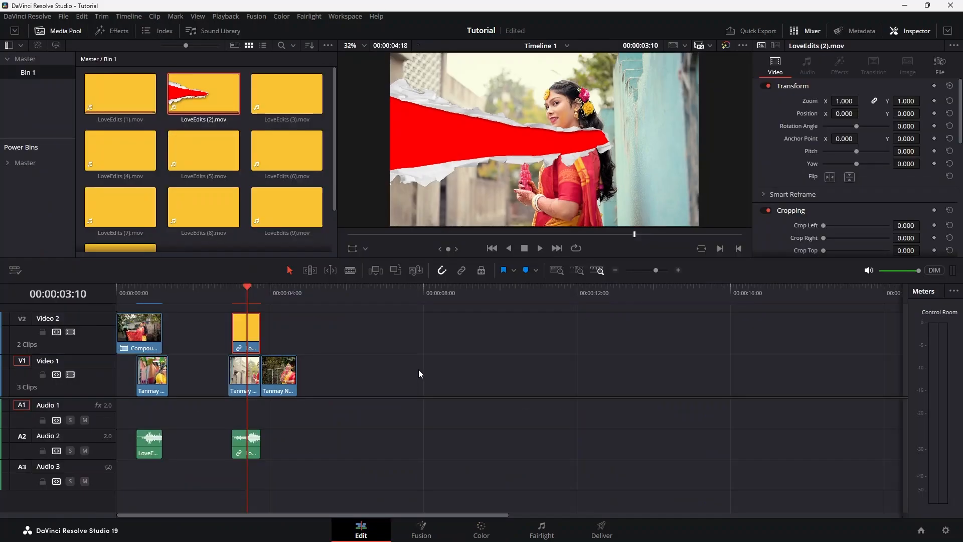
click(243, 285)
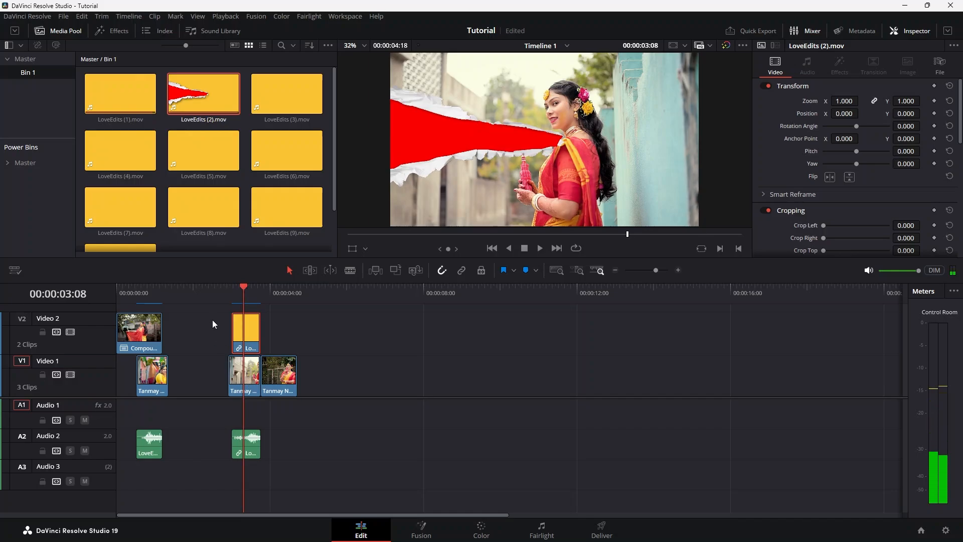
drag(212, 320, 247, 387)
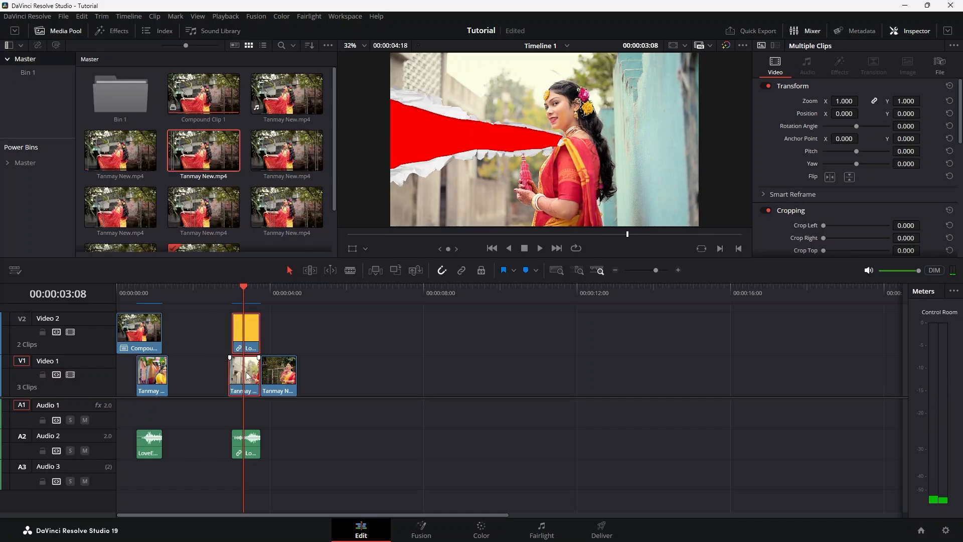
right_click(249, 331)
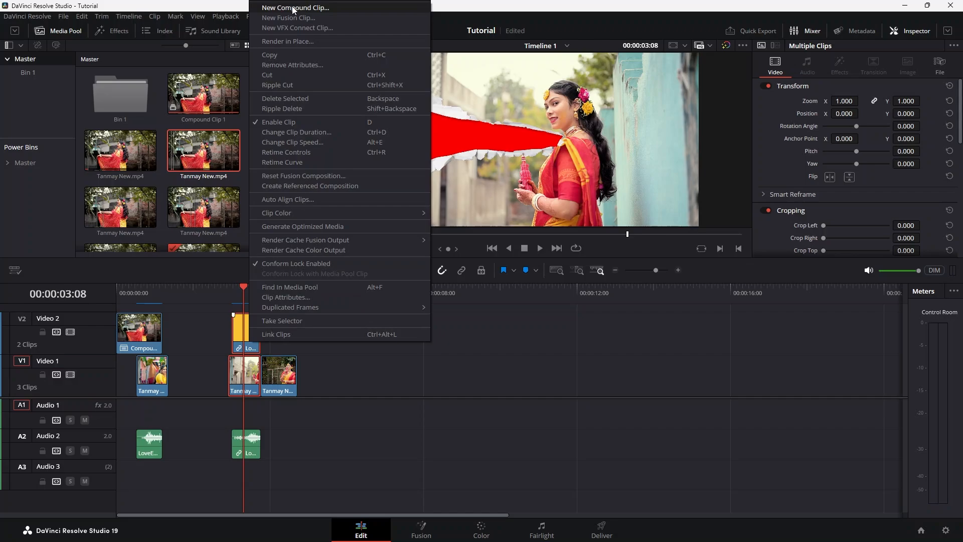
click(326, 9)
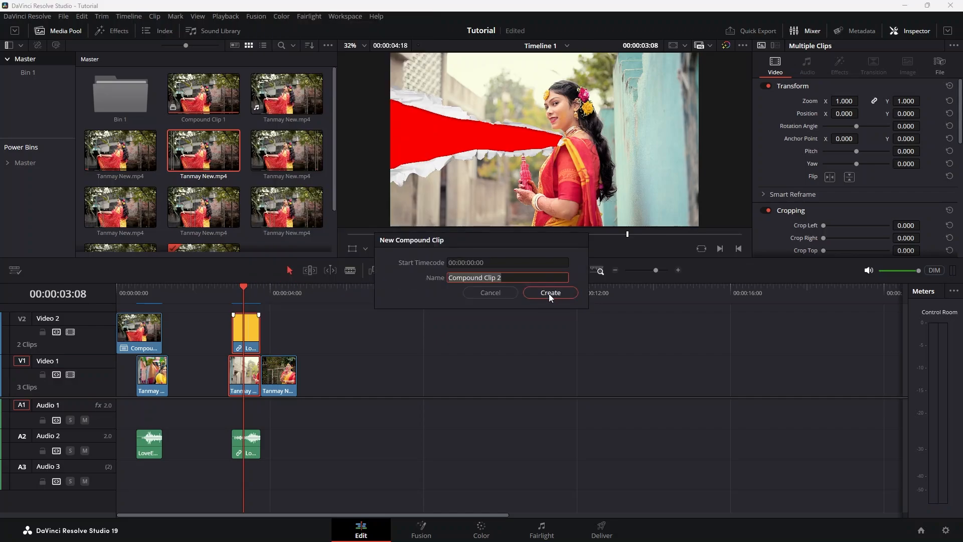
click(549, 293)
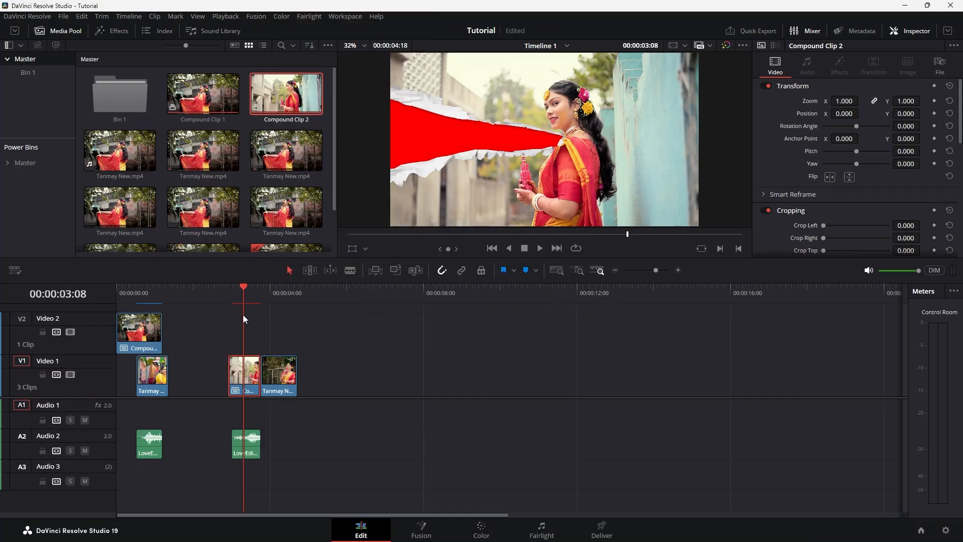
Move the new compound clip up to Video 2 and slide the following Video 1 clip beneath it to start at 00:00:03:00
drag(234, 282, 236, 287)
drag(247, 381, 242, 335)
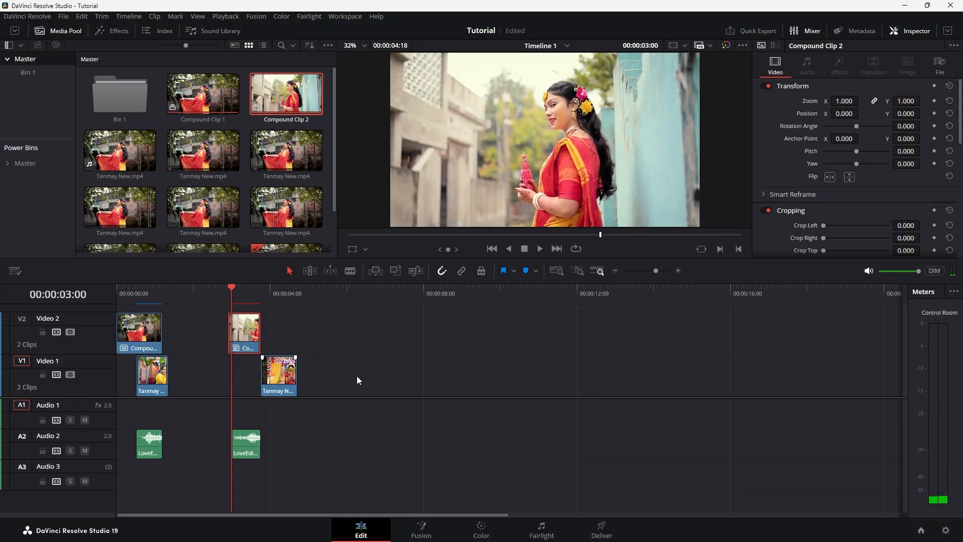
drag(288, 377, 259, 378)
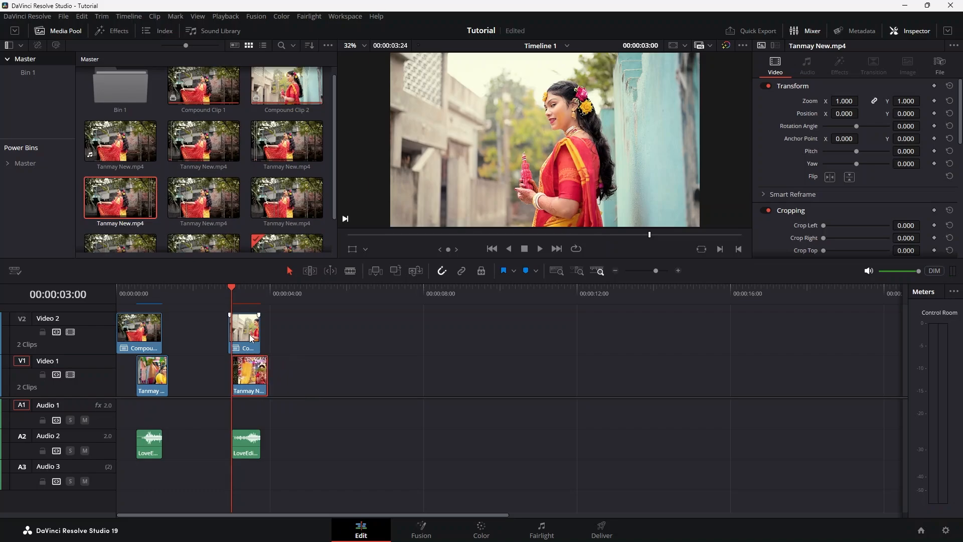
At 00:00:03:11, add an alpha output for the second compound clip on the Color page and connect node 01's key output
drag(228, 286, 248, 284)
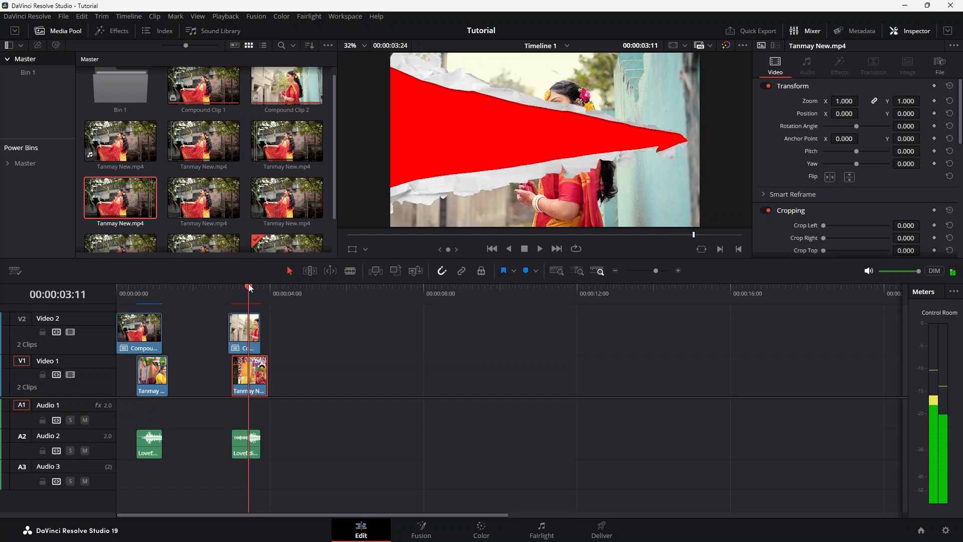
click(248, 329)
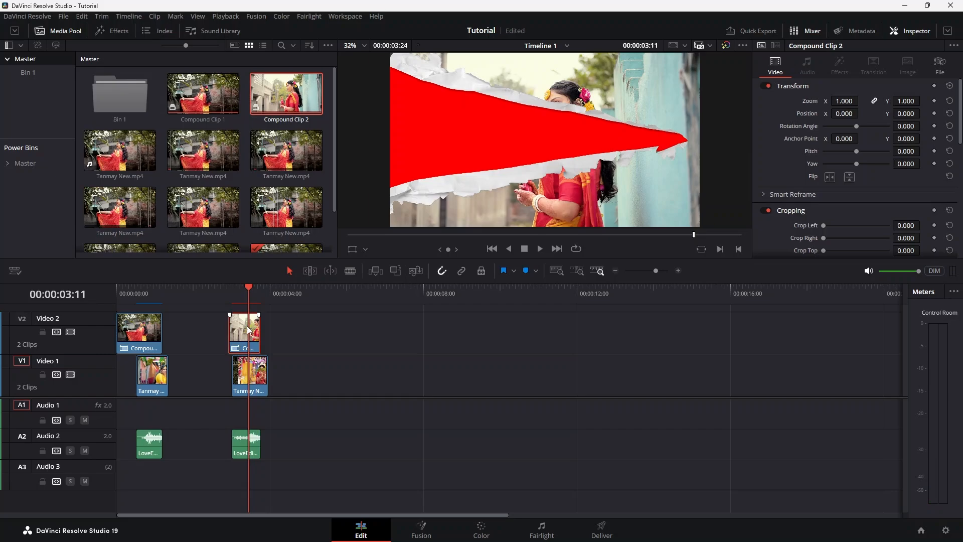
click(482, 527)
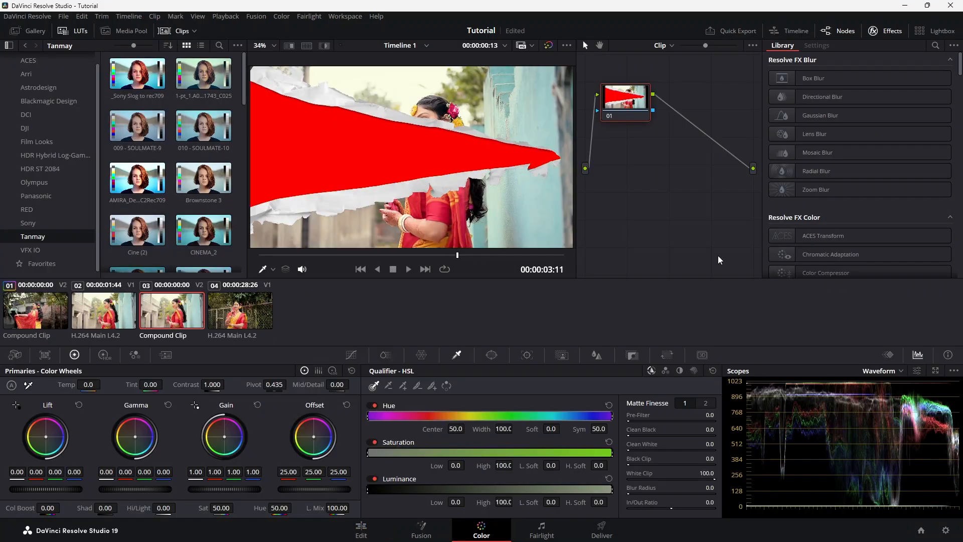
right_click(670, 166)
click(699, 219)
drag(654, 110, 752, 188)
Key out the red tear with an inverted HSL Qualifier selection at saturation low 13.0, and return to the Edit page
click(332, 136)
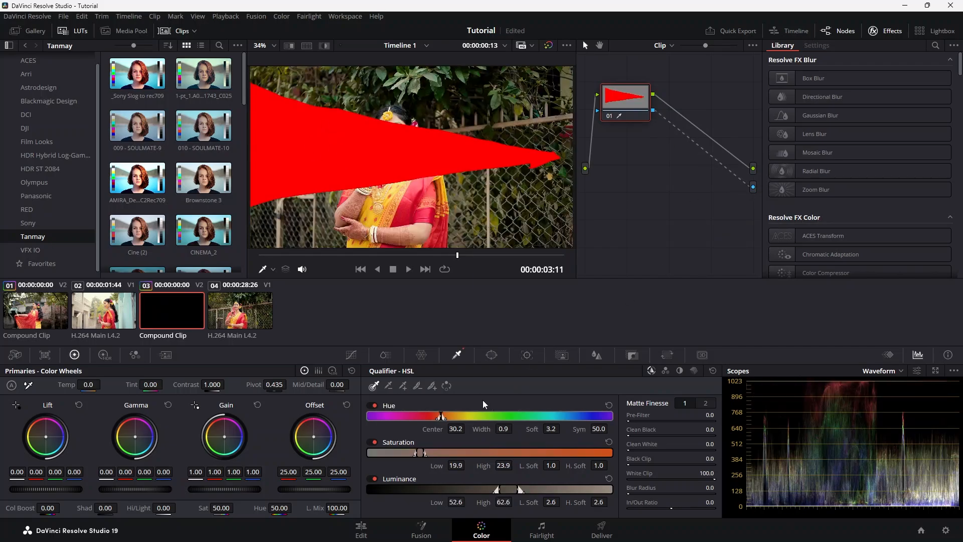
click(449, 387)
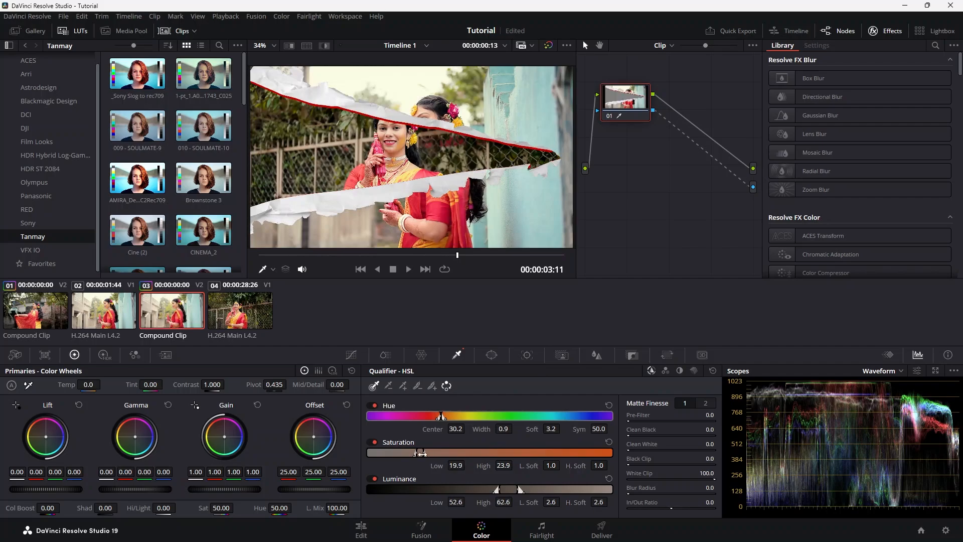
mouse_move(415, 453)
mouse_down()
mouse_move(390, 454)
mouse_move(400, 453)
mouse_up()
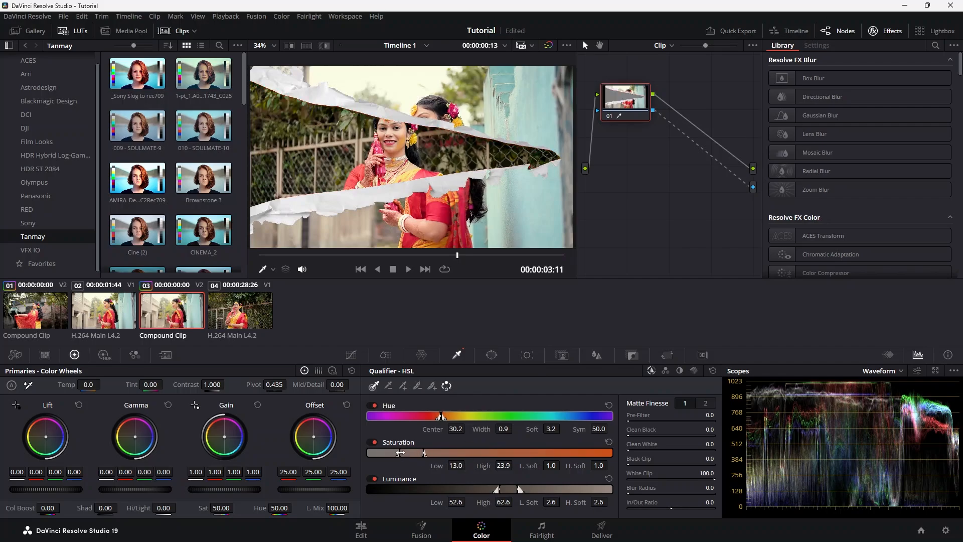
click(371, 531)
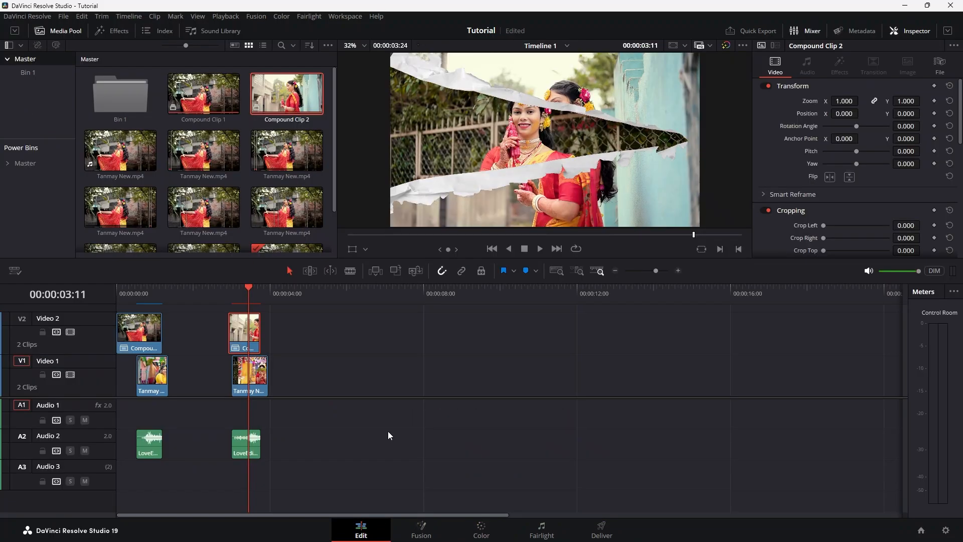
Play back the second torn-paper transition on the timeline from its start
click(231, 294)
key(space)
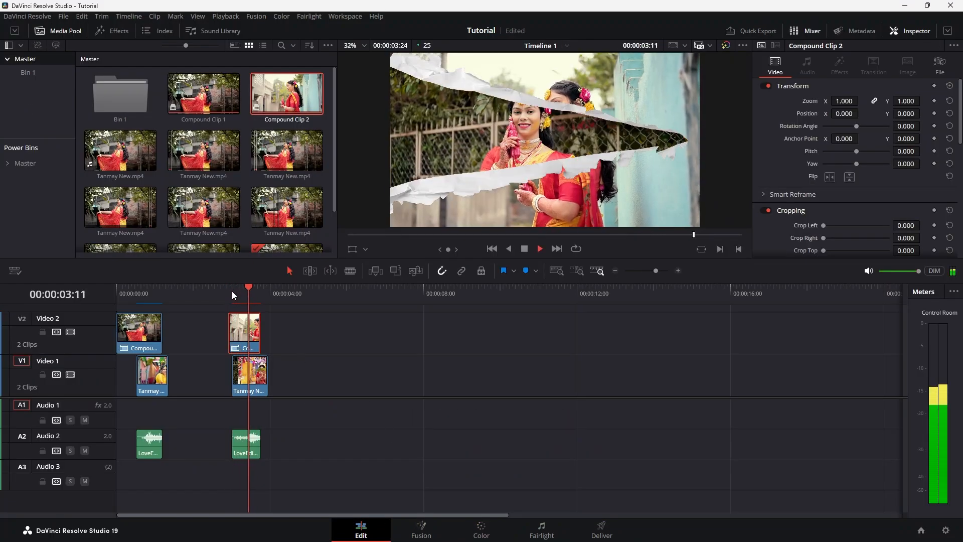
click(233, 290)
key(space)
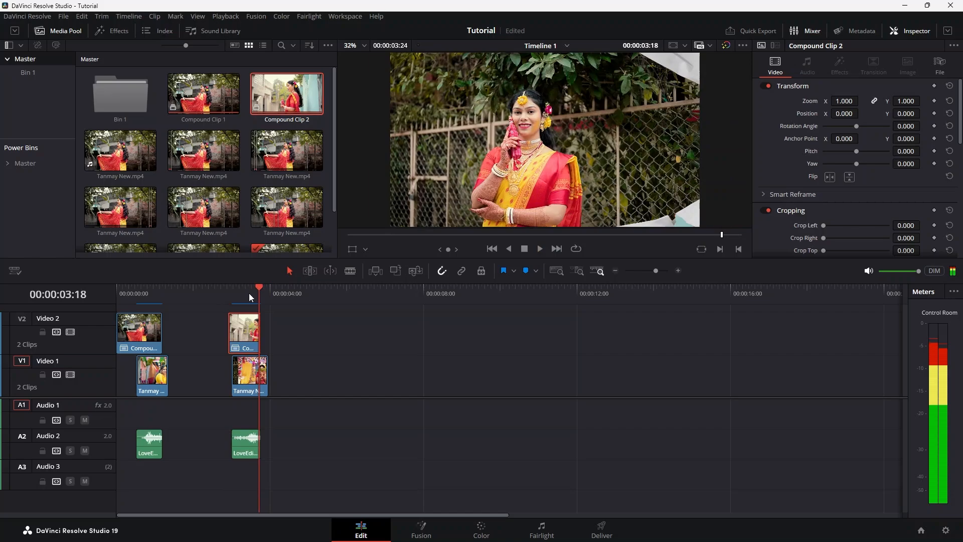
Place LoveEdits (6).mov on Video 2 over the end of the third pair's first clip, and park the playhead at 00:00:06:09
click(281, 289)
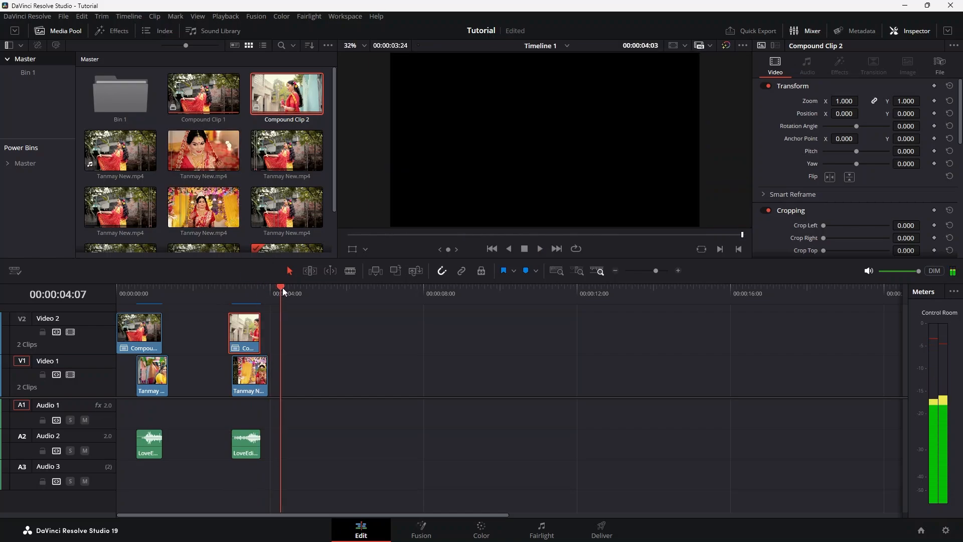
drag(282, 288, 303, 289)
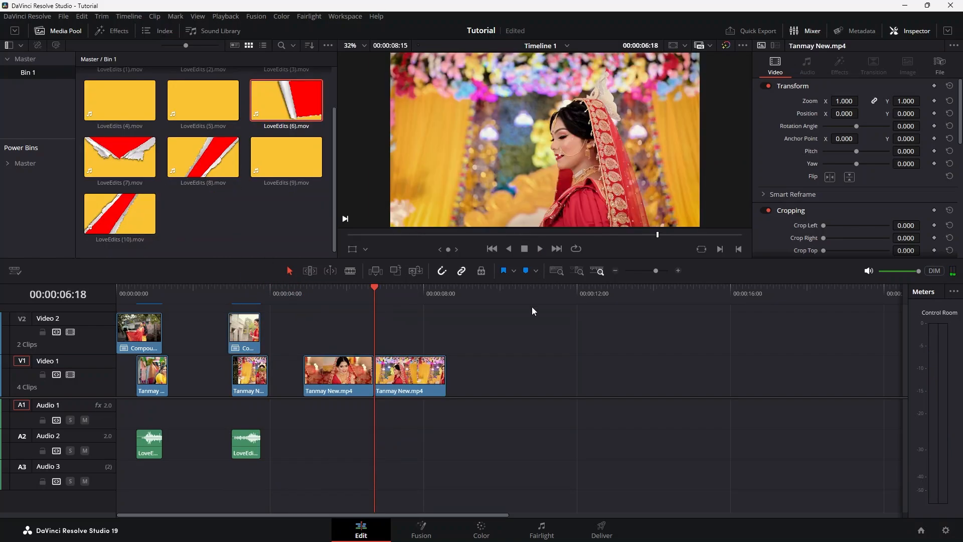
drag(281, 106, 360, 328)
drag(361, 289, 360, 288)
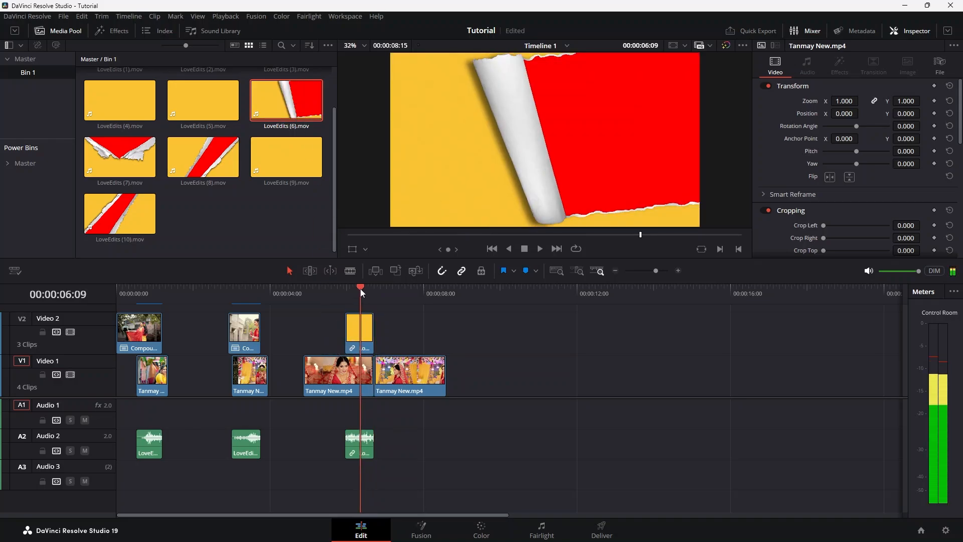
Add an alpha output for the LoveEdits (6).mov overlay on the Color page and connect node 01's key output to it
click(361, 328)
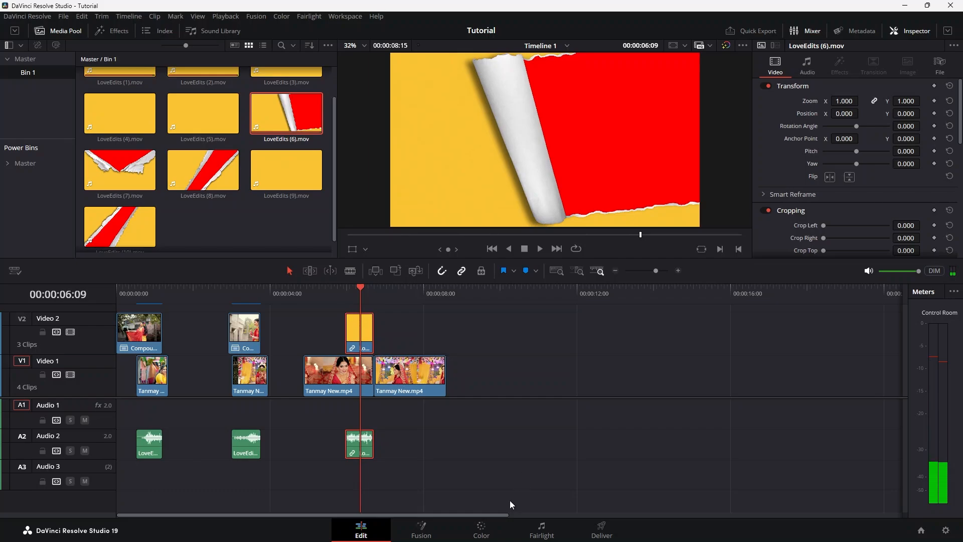
click(481, 531)
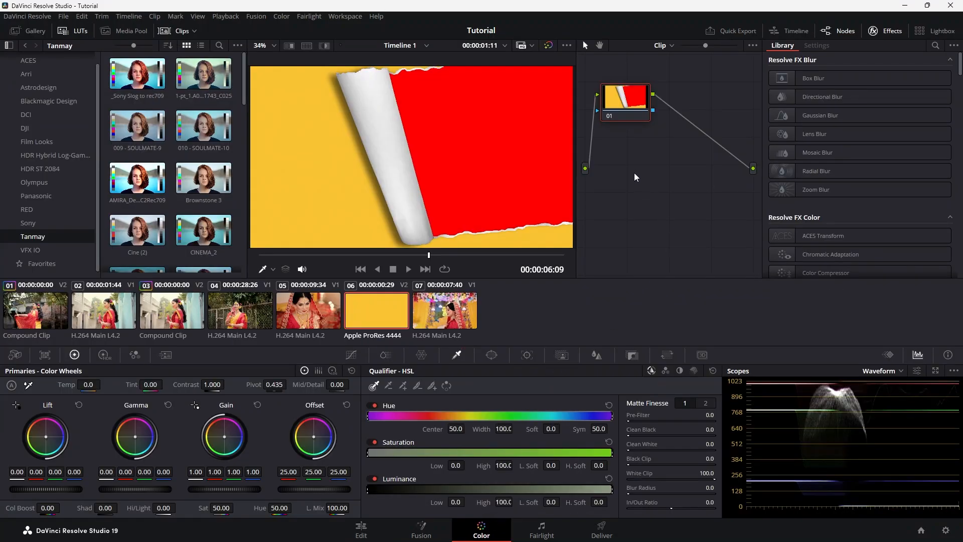
right_click(668, 165)
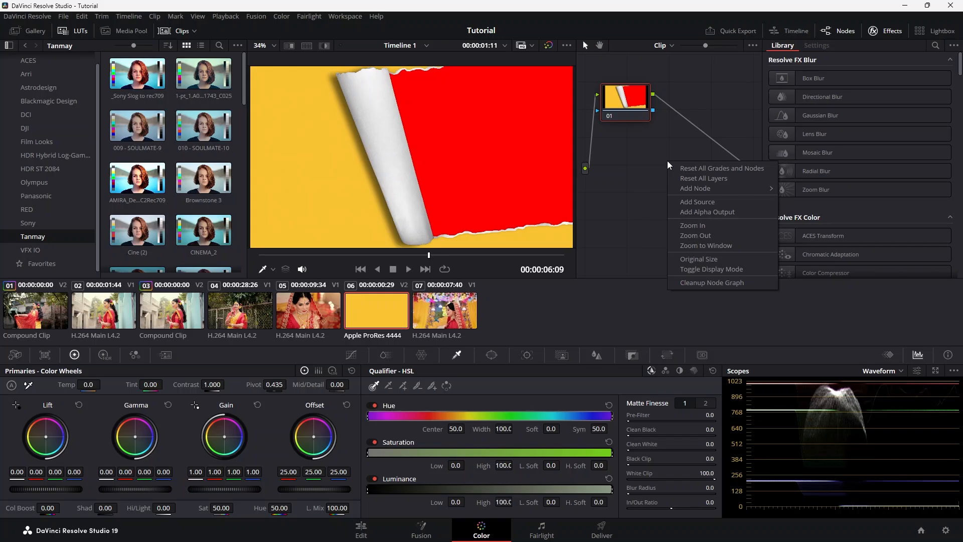
click(717, 212)
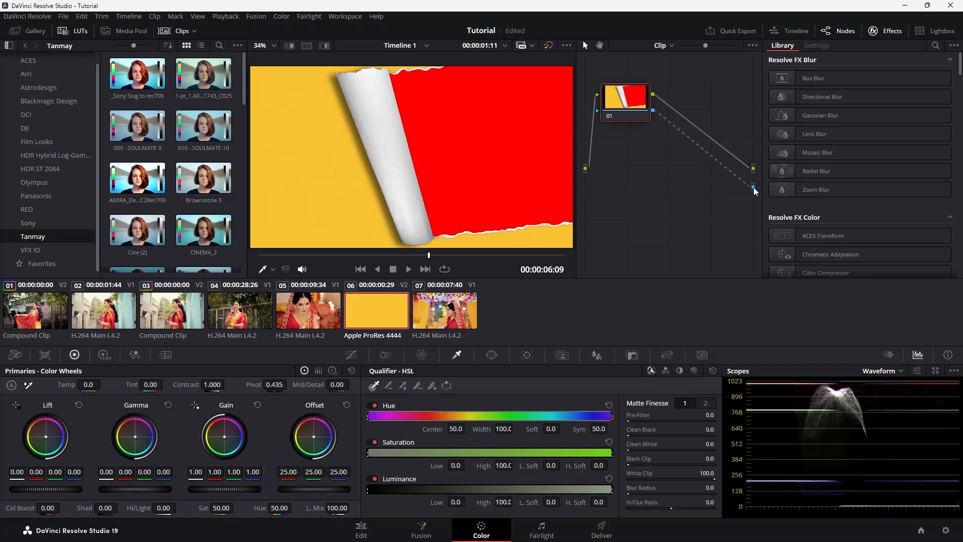
Key out the overlay's yellow with an inverted HSL Qualifier selection, setting saturation low to 0.0 and luminance low to 57.5
click(346, 354)
click(458, 355)
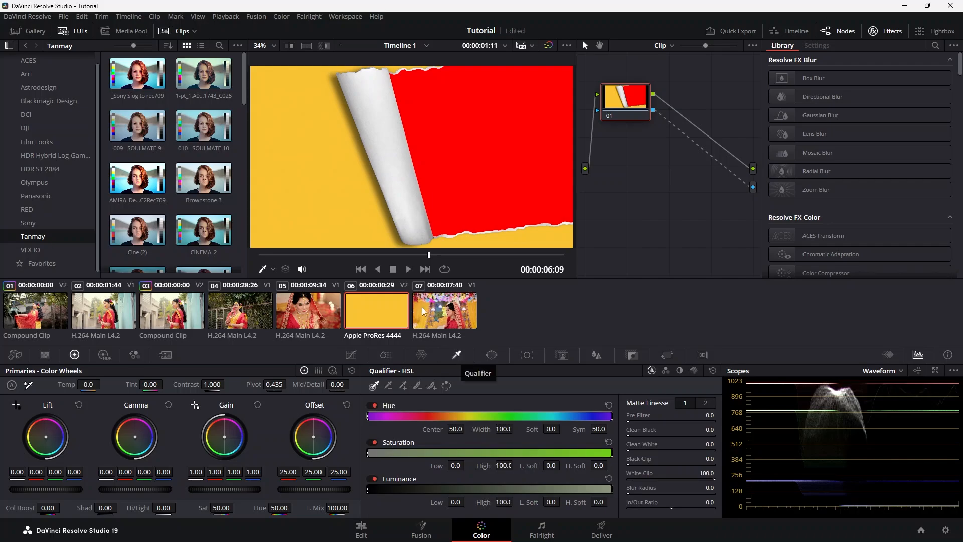
click(306, 169)
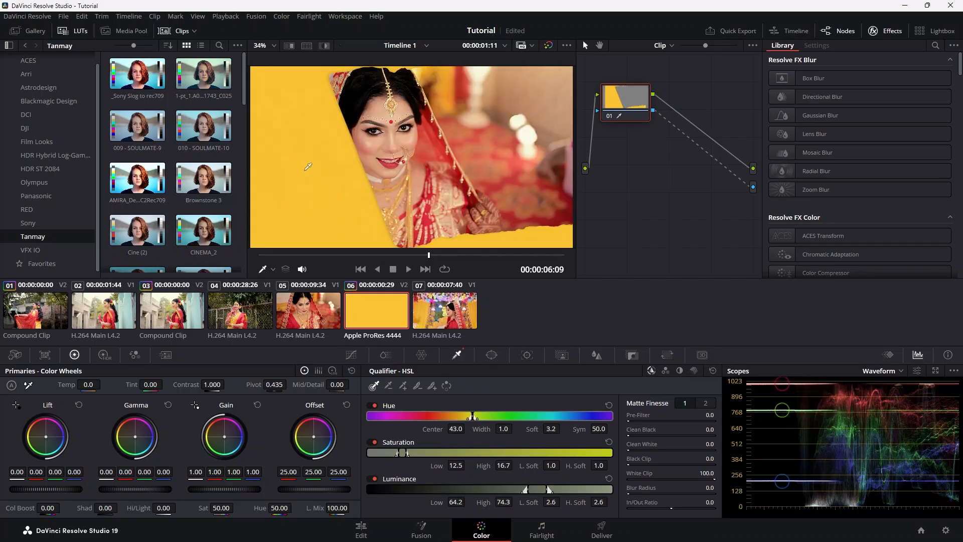
click(447, 386)
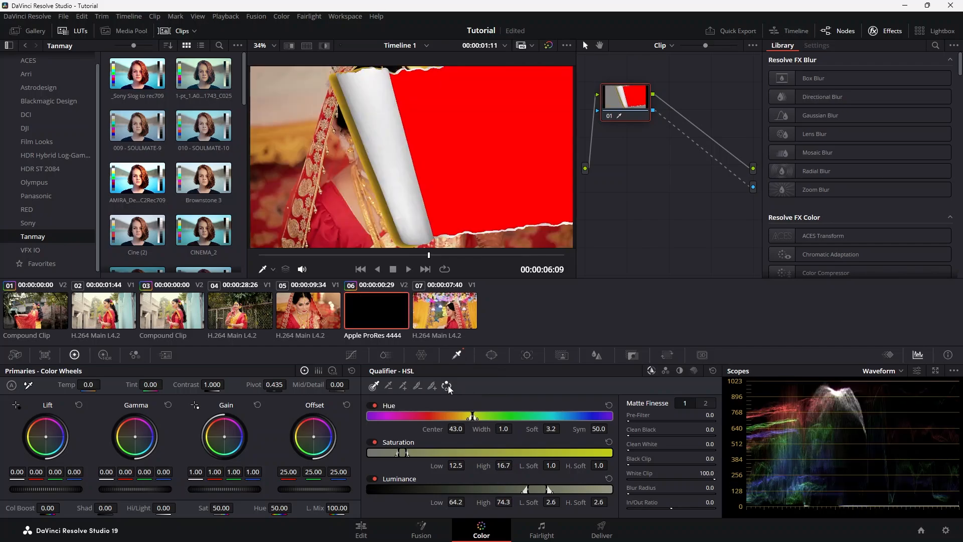
drag(399, 452, 377, 465)
drag(529, 488, 511, 489)
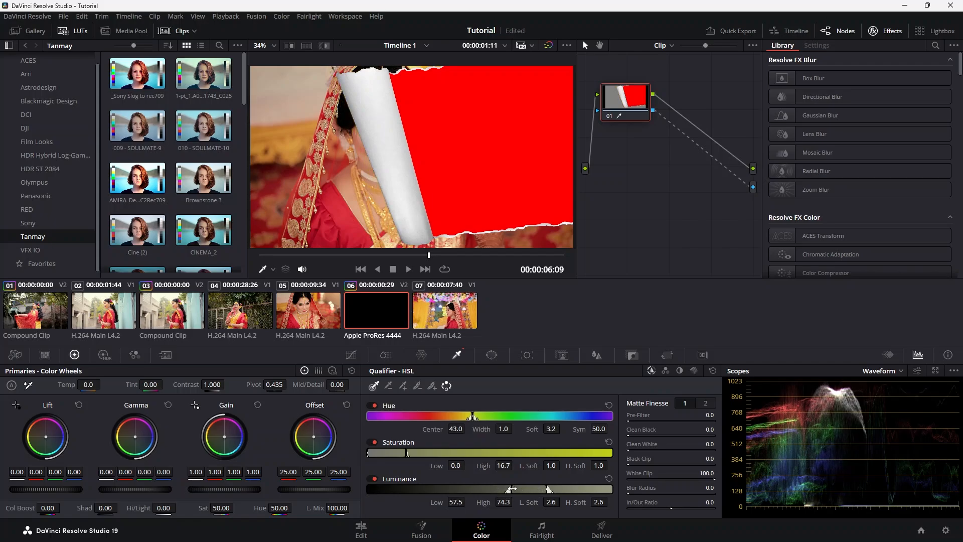
On the Edit page, combine the LoveEdits (6).mov overlay and the Video 1 clip beneath it into a compound clip
click(362, 530)
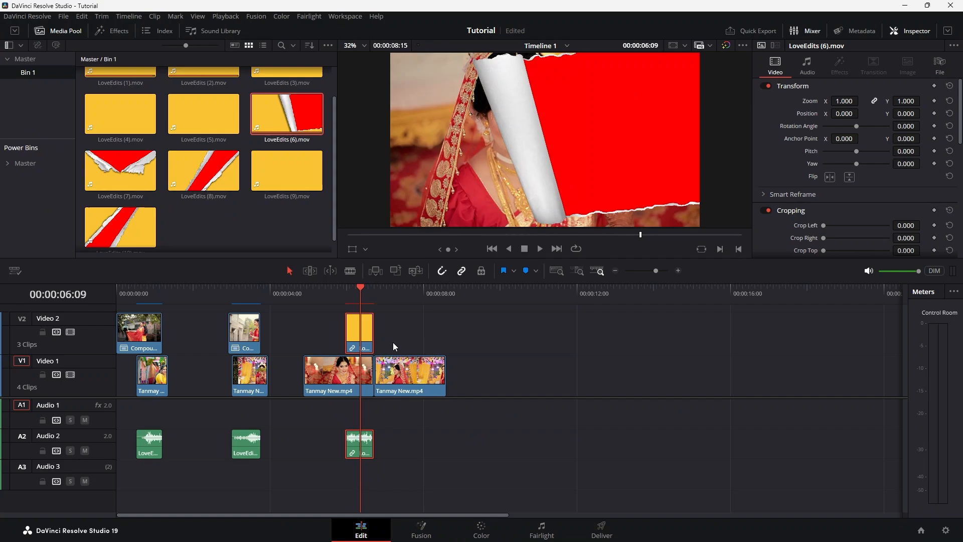
drag(324, 318, 359, 380)
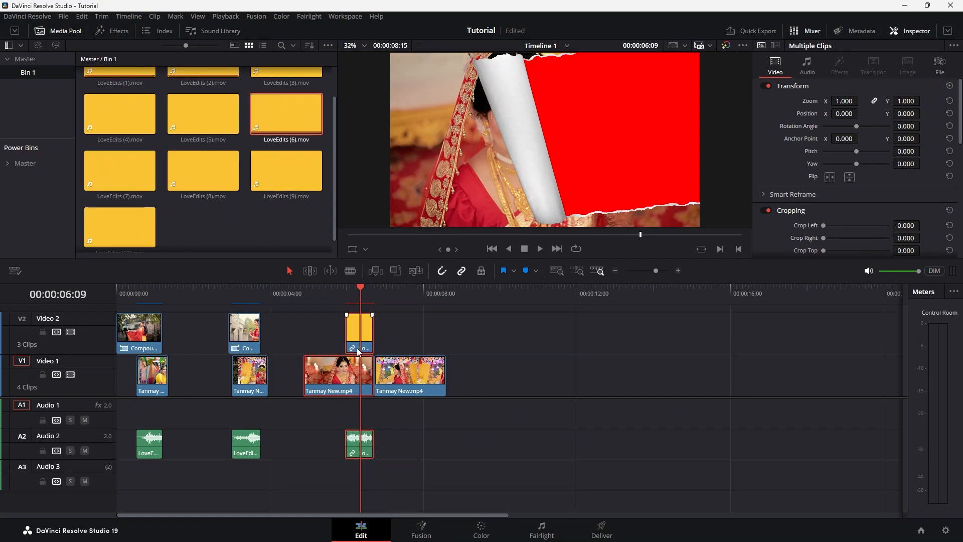
right_click(359, 335)
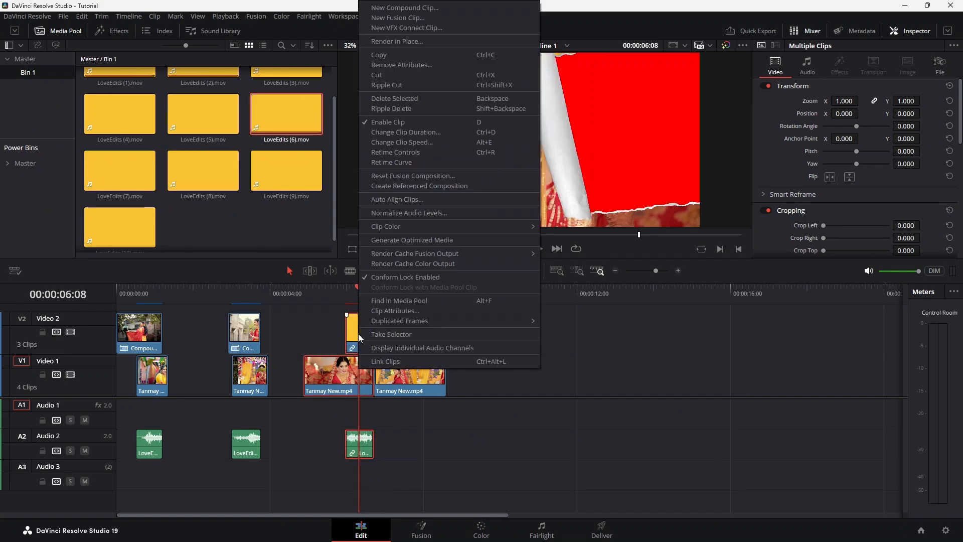
click(390, 8)
click(551, 295)
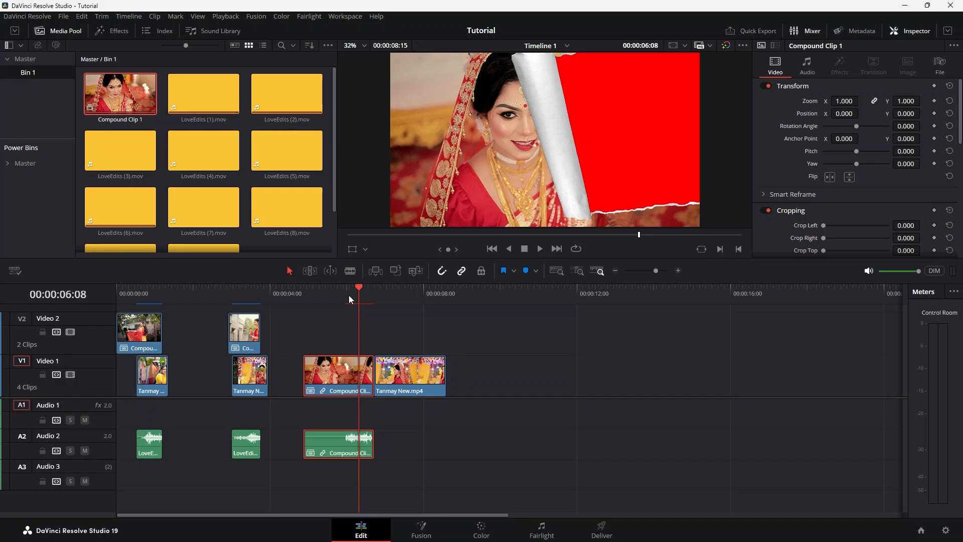
Move the third compound clip up to Video 2 and slide the following Video 1 clip beneath it to start at 00:00:05:24
drag(357, 288, 345, 290)
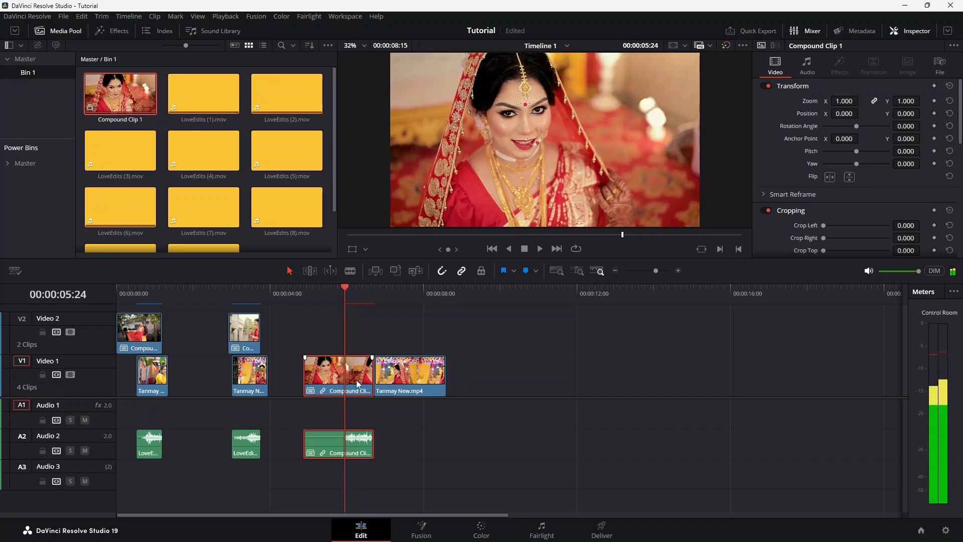
drag(358, 384, 362, 342)
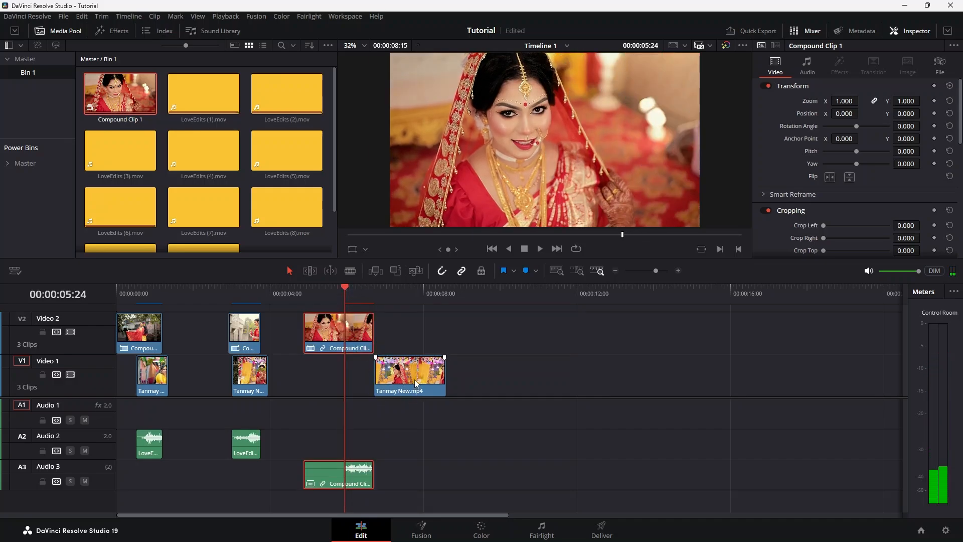
drag(426, 375, 396, 374)
At 00:00:06:08, add an alpha output for the third compound clip on the Color page and connect node 01's key output
drag(349, 293, 358, 286)
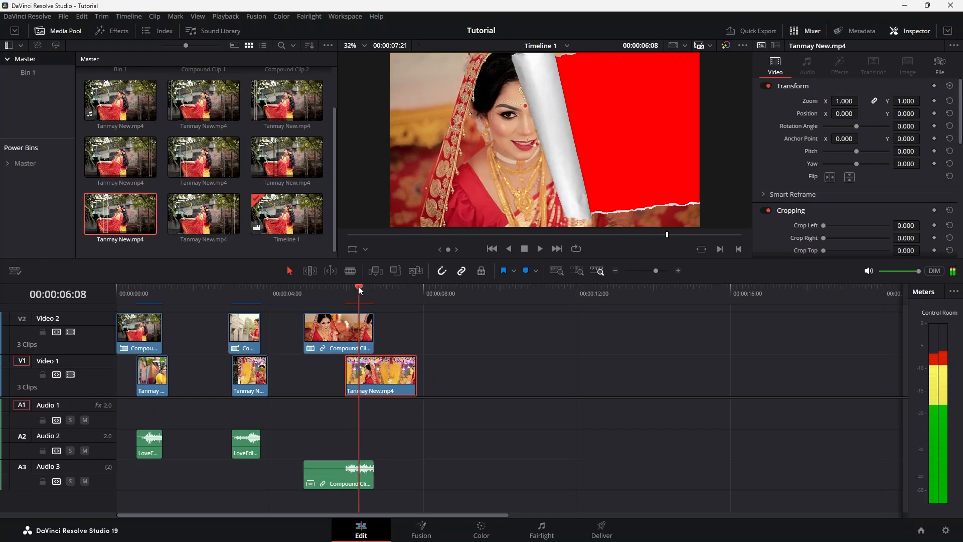
click(356, 330)
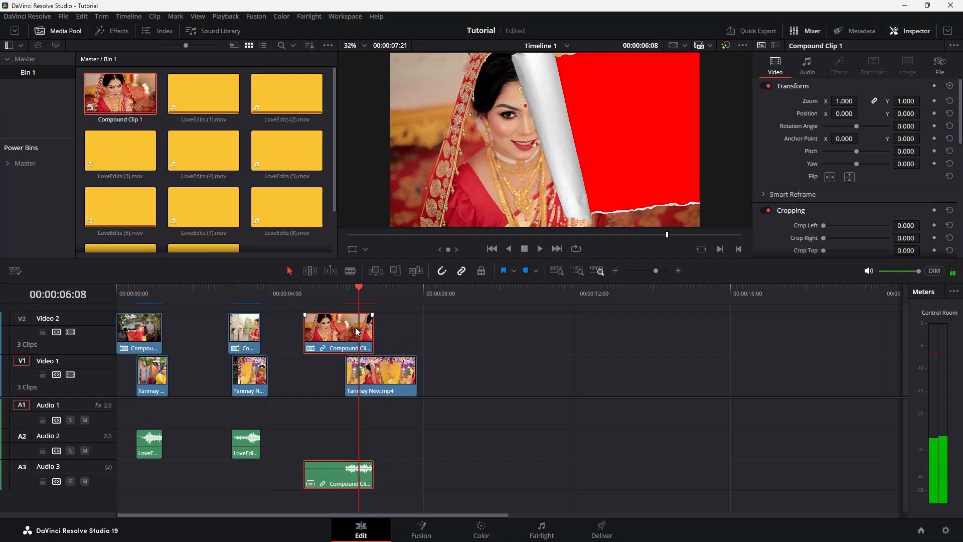
click(482, 530)
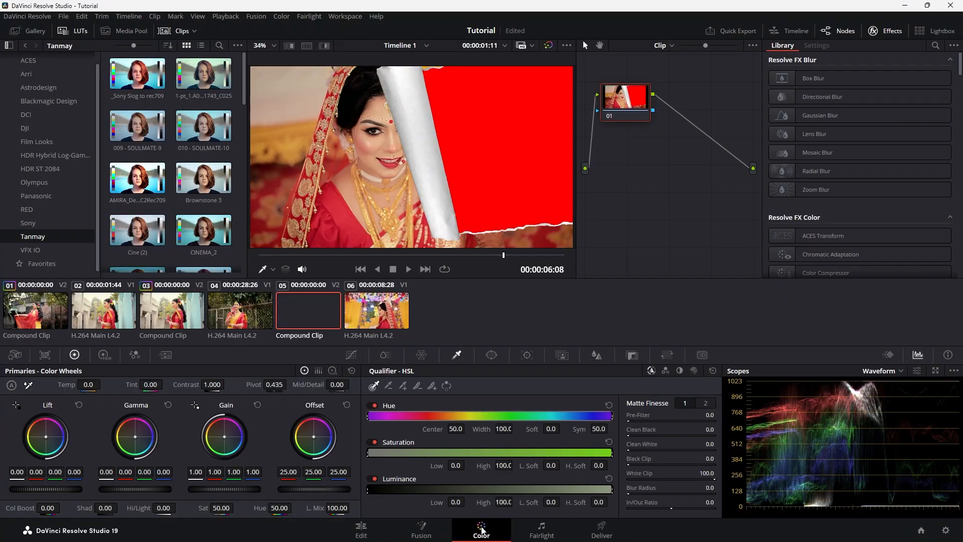
right_click(668, 180)
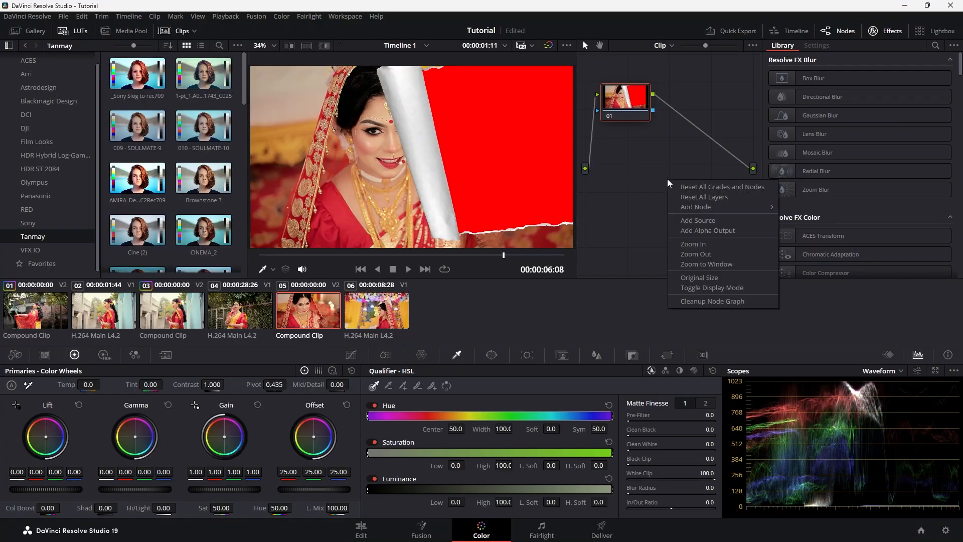
click(708, 231)
drag(654, 110, 753, 187)
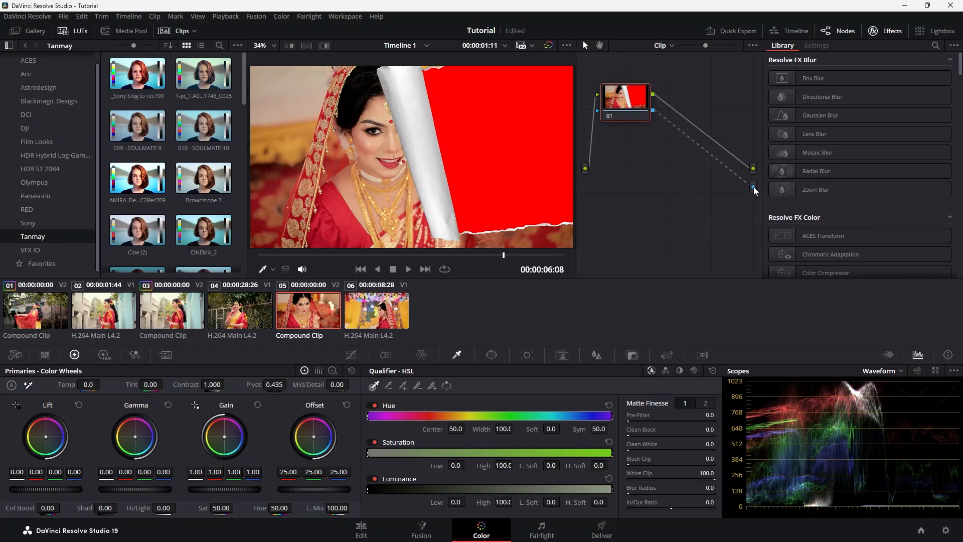
Key out the red area with an inverted HSL Qualifier selection, lower its saturation low limit, and return to the Edit page
click(514, 132)
click(446, 386)
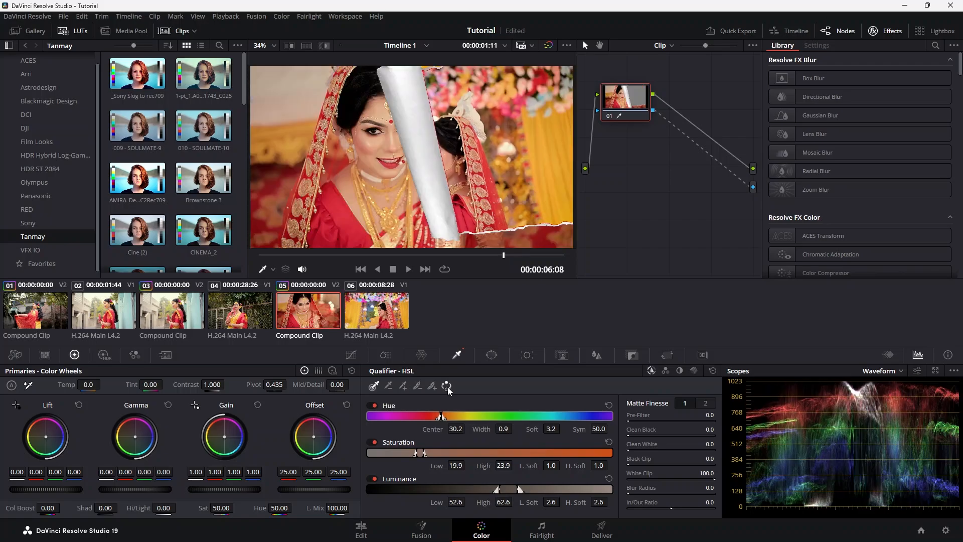
drag(416, 453, 397, 453)
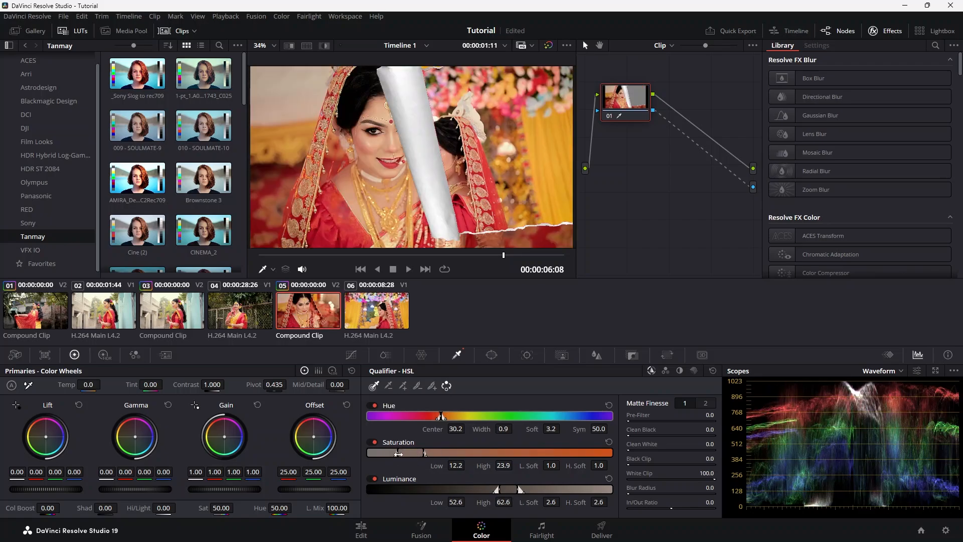
drag(398, 453, 401, 453)
click(386, 530)
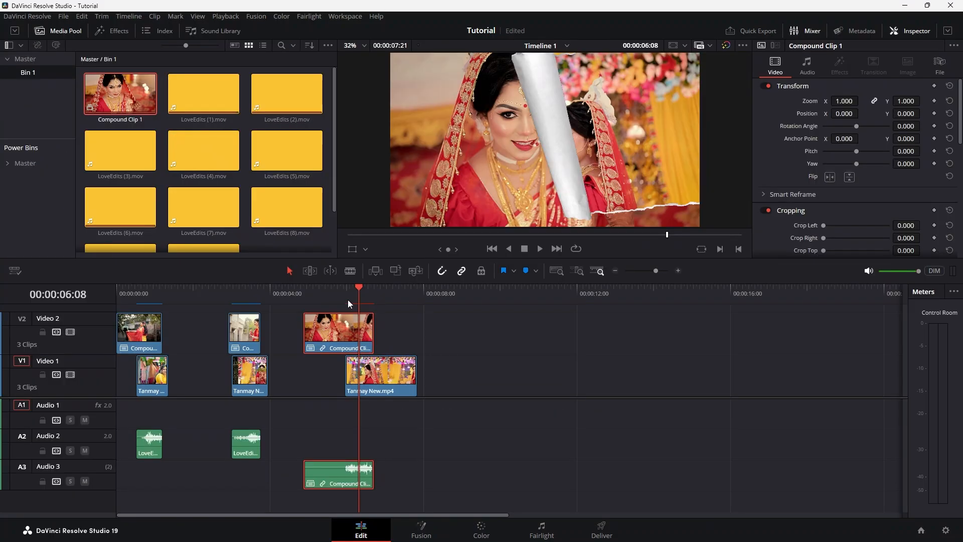
Play back the third torn-paper transition on the timeline and browse the remaining paper overlays in Bin 1
drag(348, 300, 330, 290)
key(space)
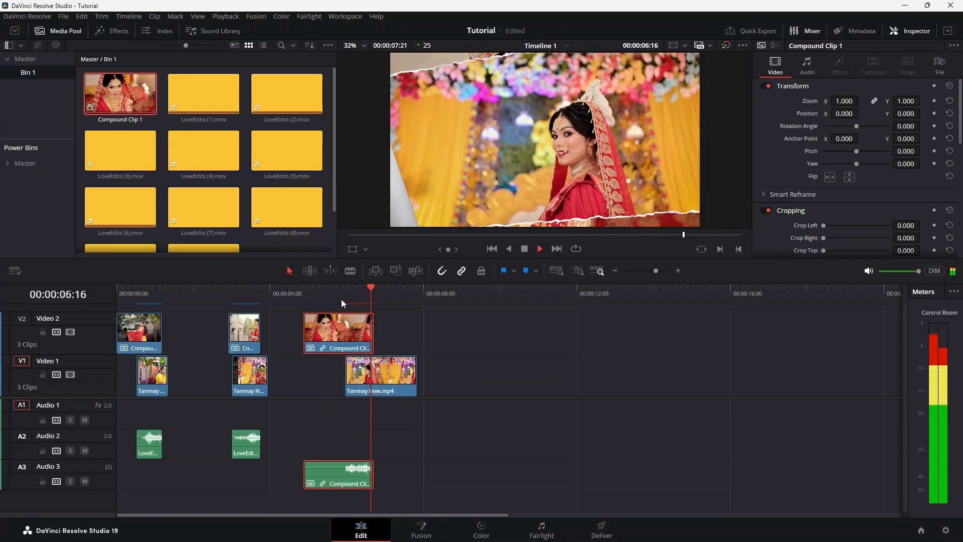
click(332, 288)
key(space)
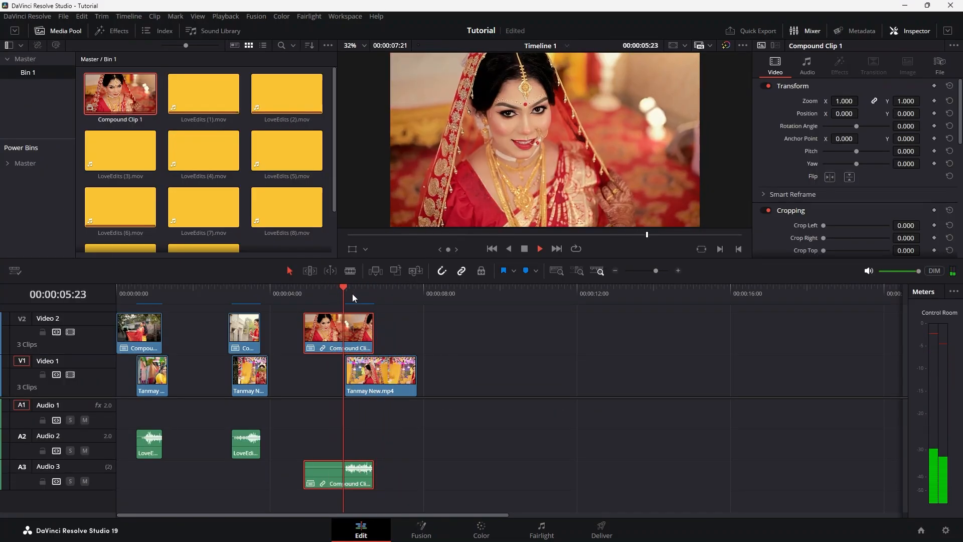
drag(380, 294, 334, 288)
scroll(223, 167, down, 1)
scroll(227, 167, up, 1)
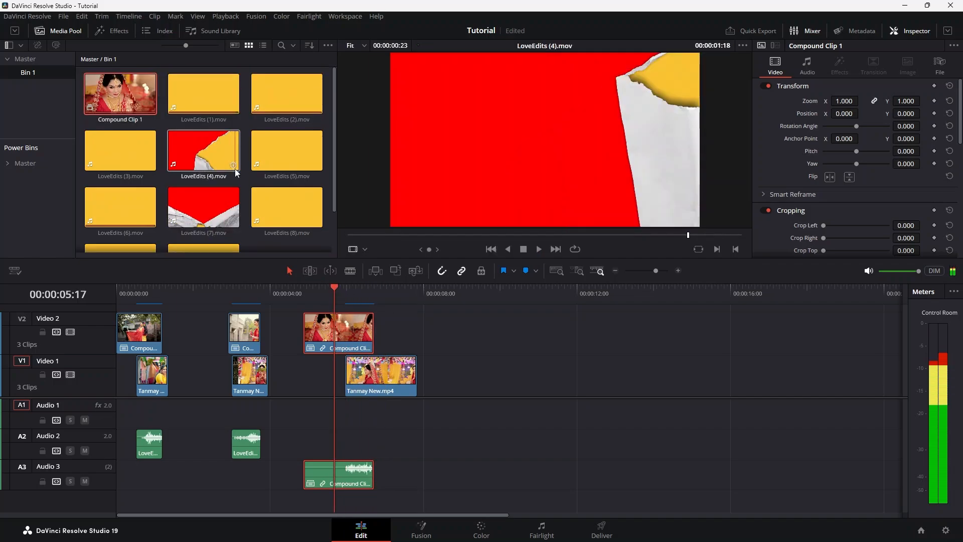